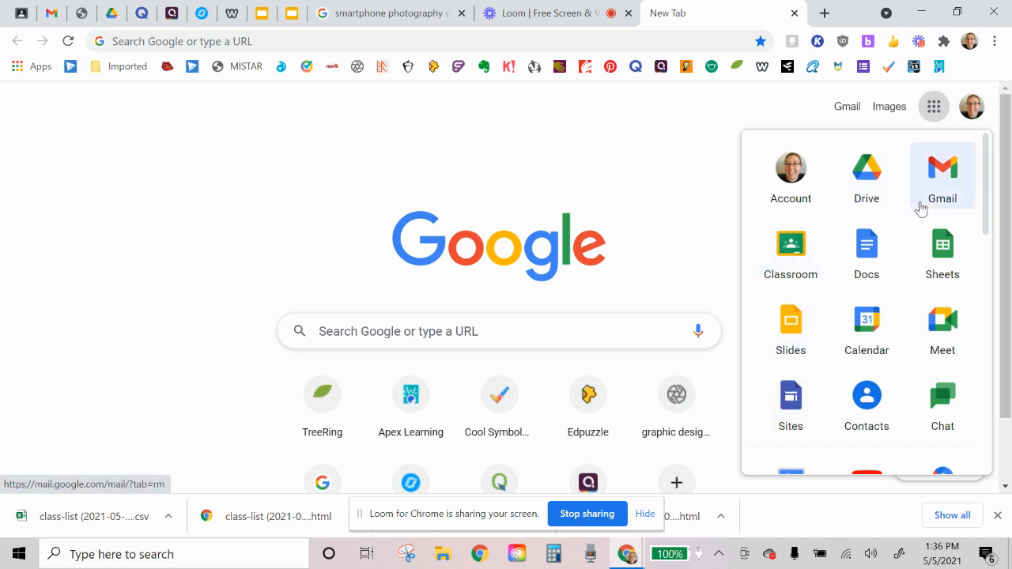
Step: Open Google Sites and create a new site from the Student Portfolio template
click(793, 407)
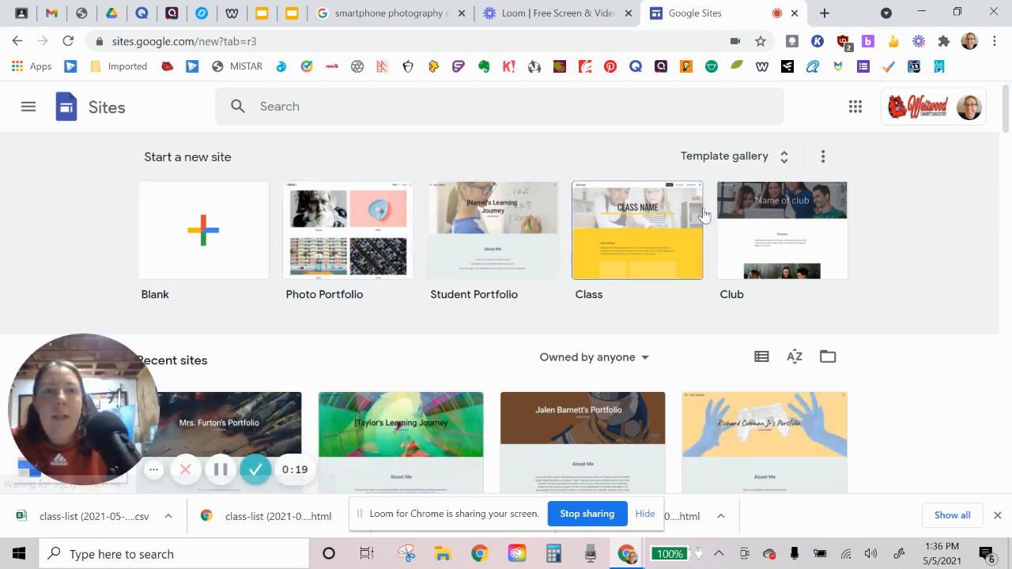
click(481, 250)
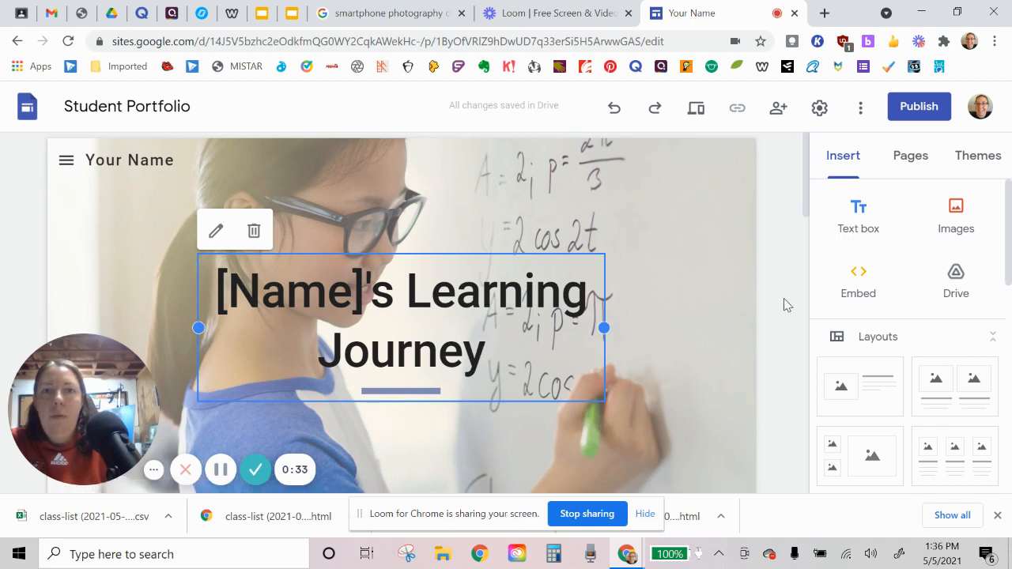
Step: Replace the whole header title placeholder with the site owner's title and surname in possessive form, followed by "Portfolio"
scroll(787, 305, down, 1)
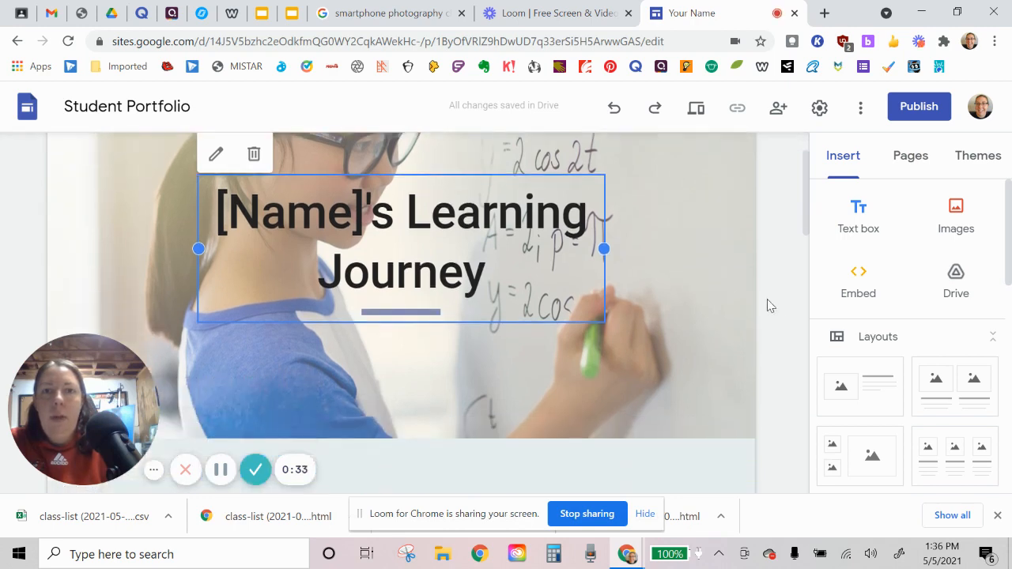
click(408, 223)
drag(486, 273, 225, 218)
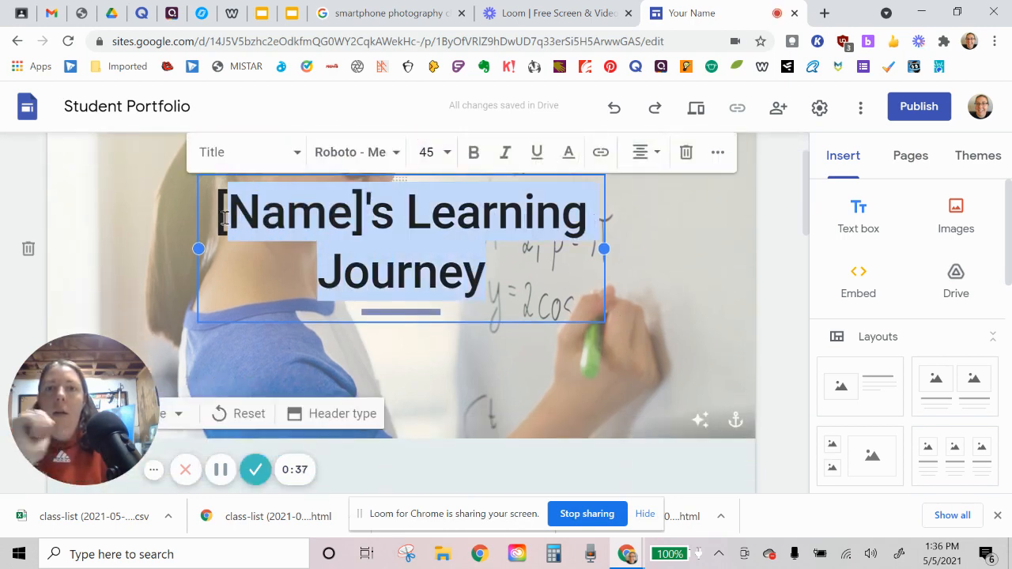
text(Mr)
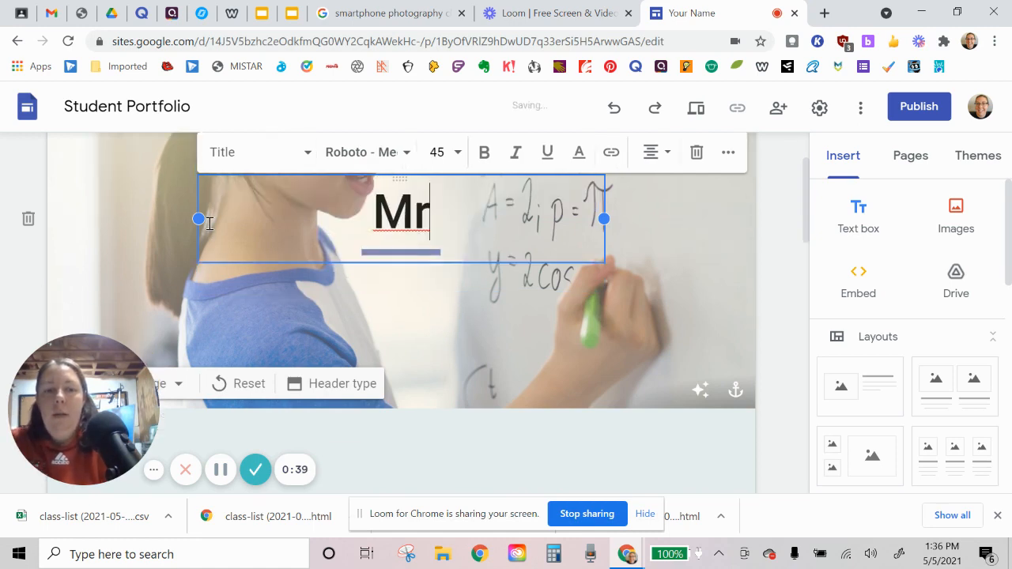
text(s. Furt)
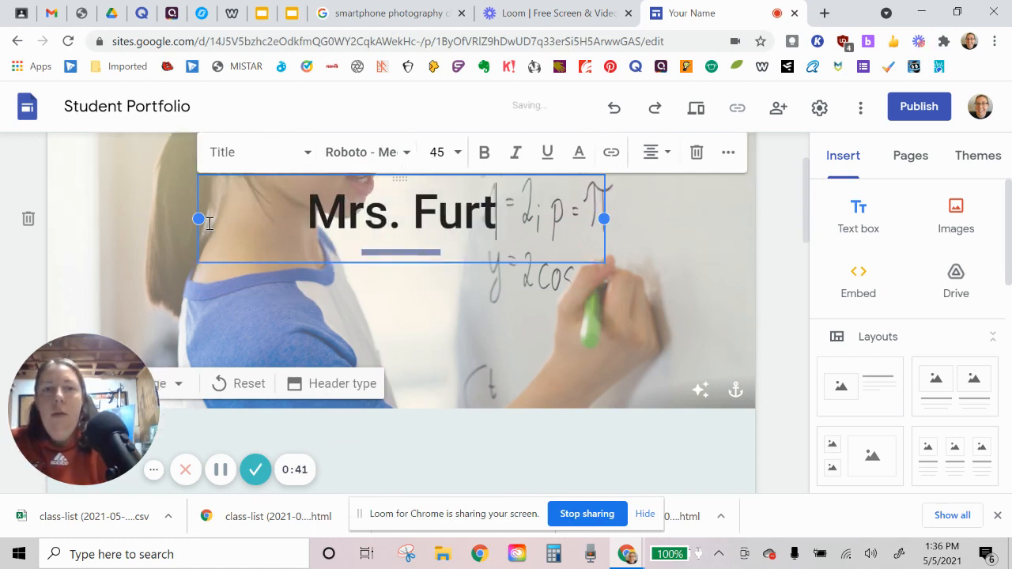
text(on's)
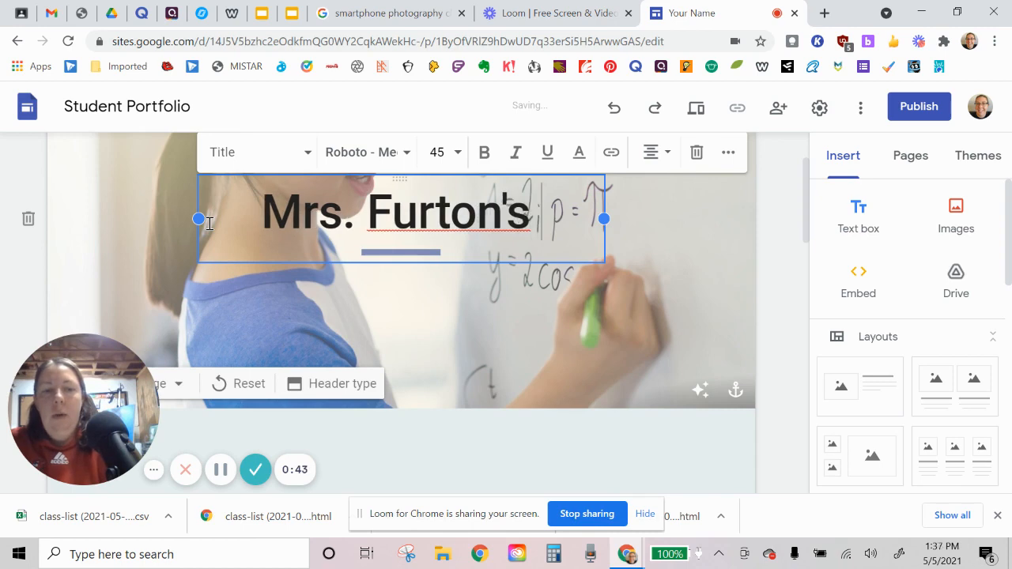
text( Portfolio)
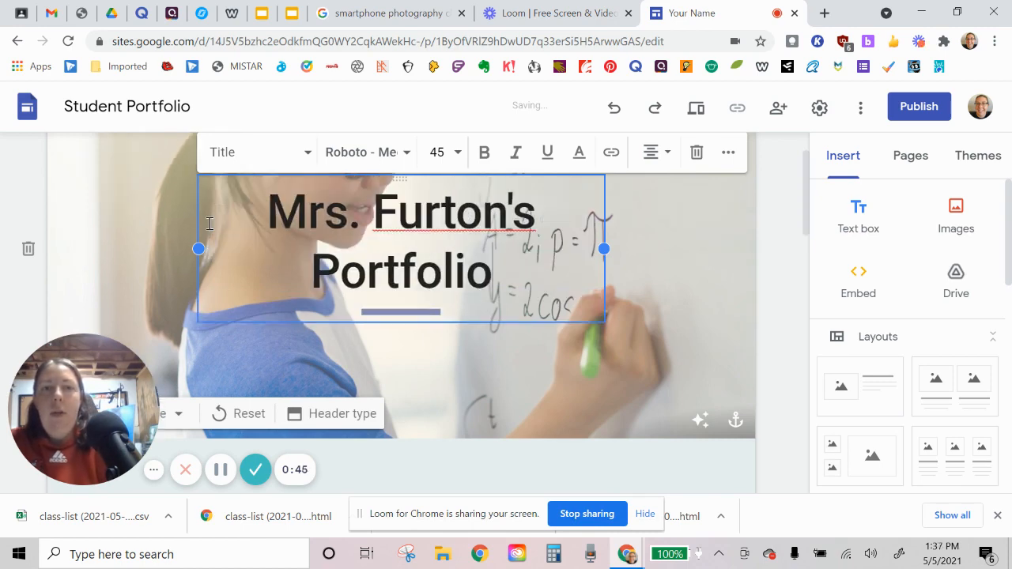
click(788, 285)
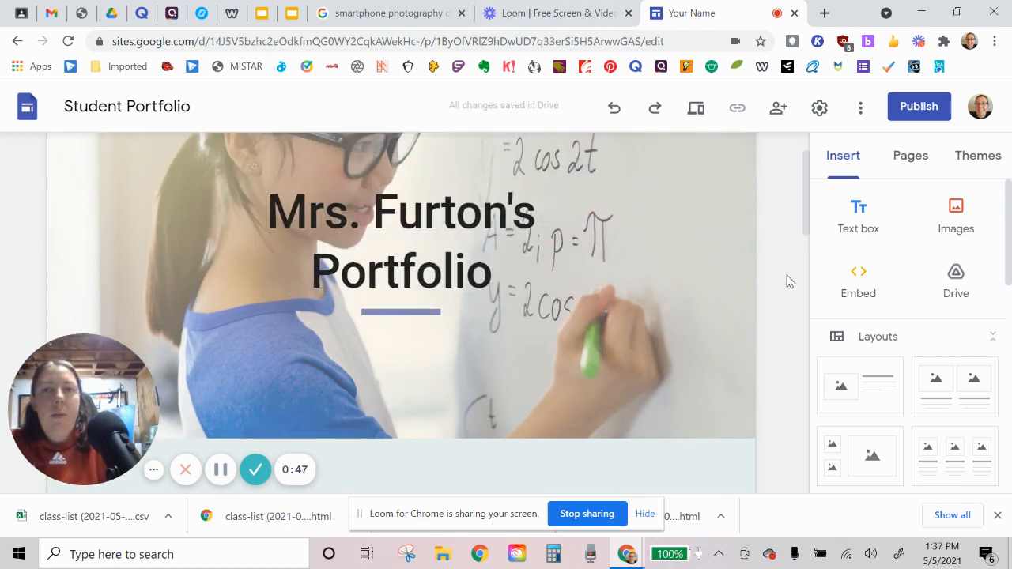
Step: Switch to the open Google Images results and search for "drawing pencils" instead
scroll(633, 298, up, 2)
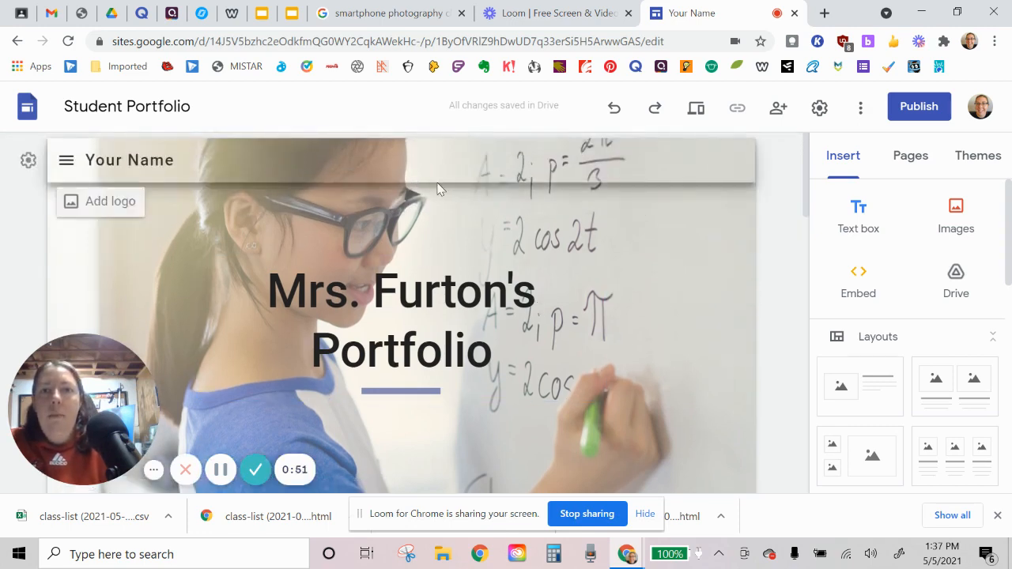
scroll(648, 270, down, 1)
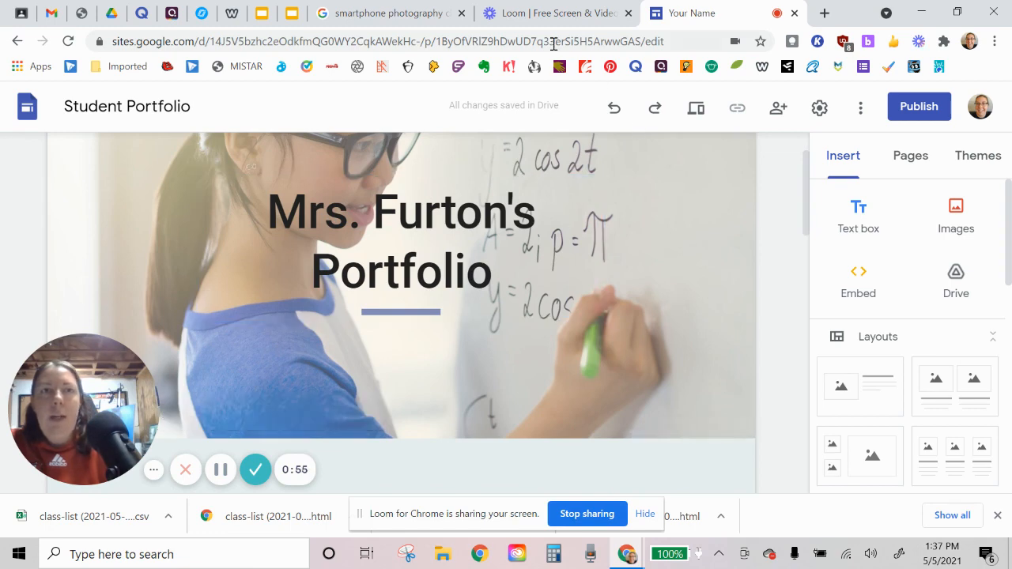
click(398, 23)
drag(320, 104, 111, 119)
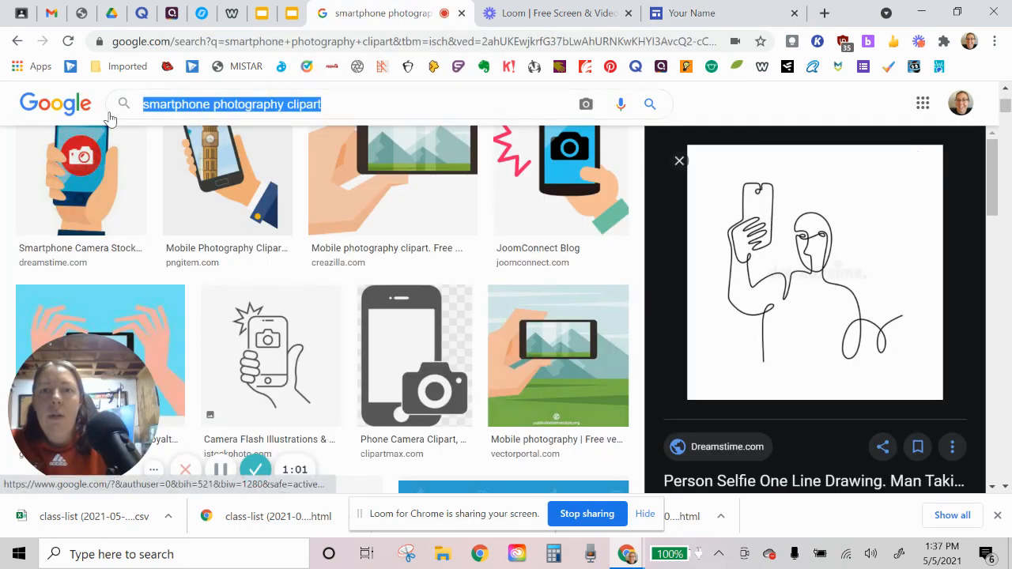
text(drawing)
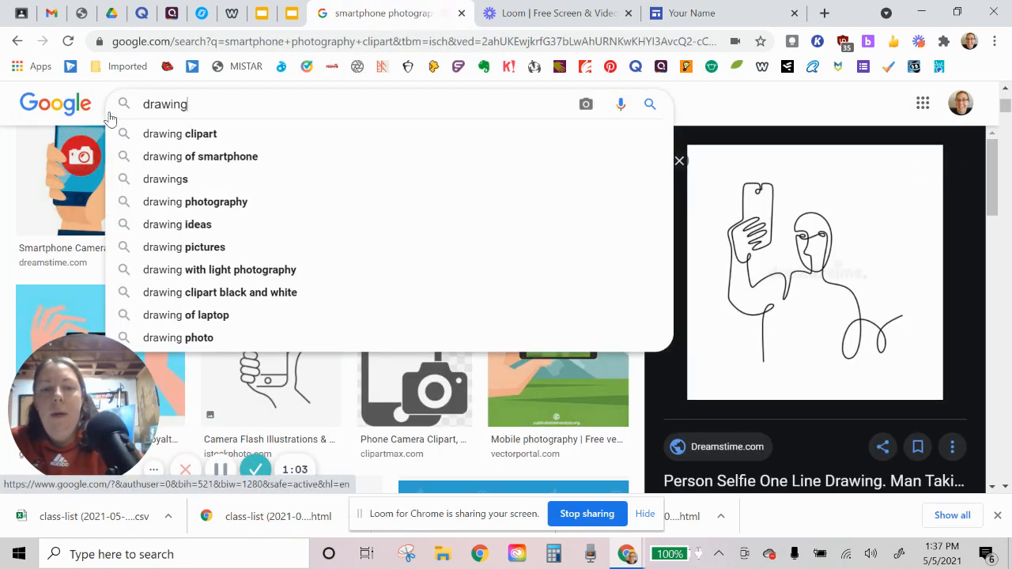
text( pencils)
key(Return)
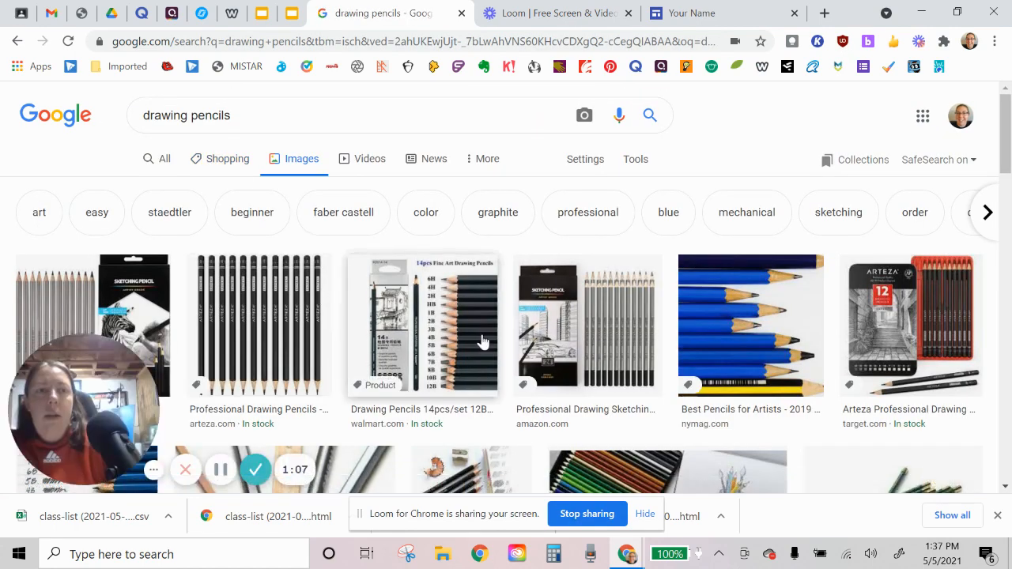
Step: Save the Craftwhack drawing pencils picture to the Desktop as the JPEG image drawing-pencils-how-to-choose
scroll(514, 325, down, 2)
scroll(530, 307, down, 2)
click(340, 206)
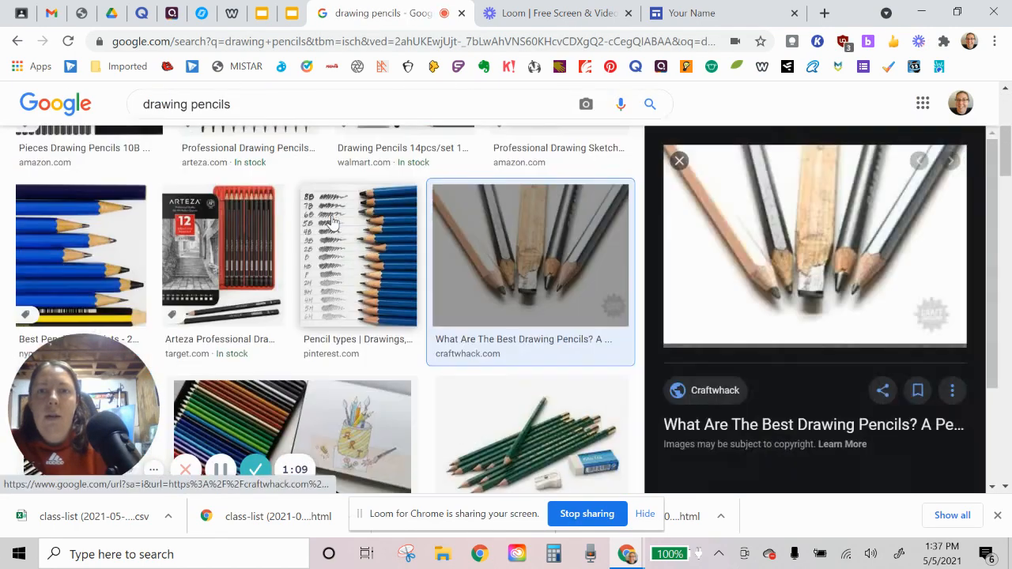
right_click(742, 228)
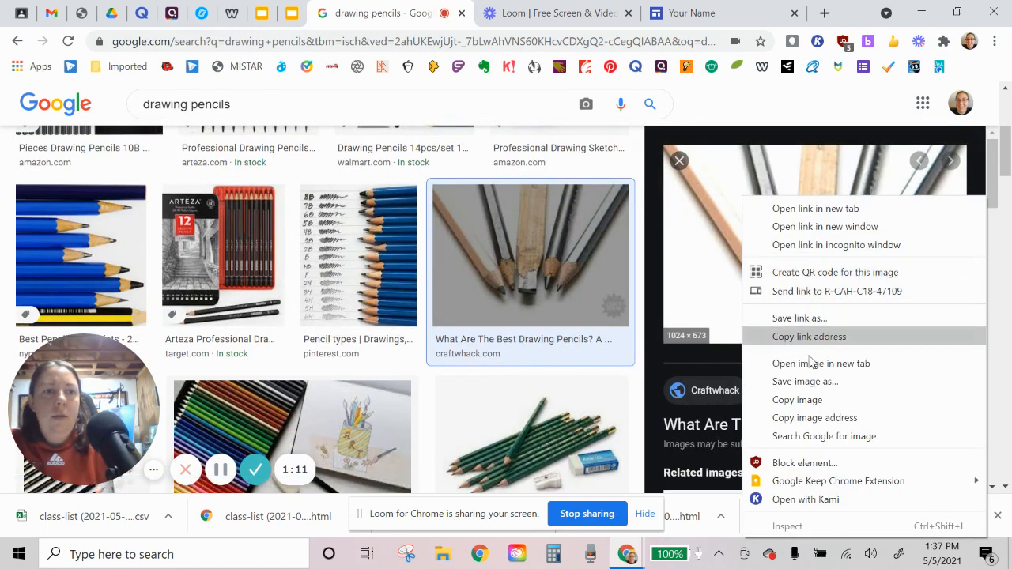
click(807, 383)
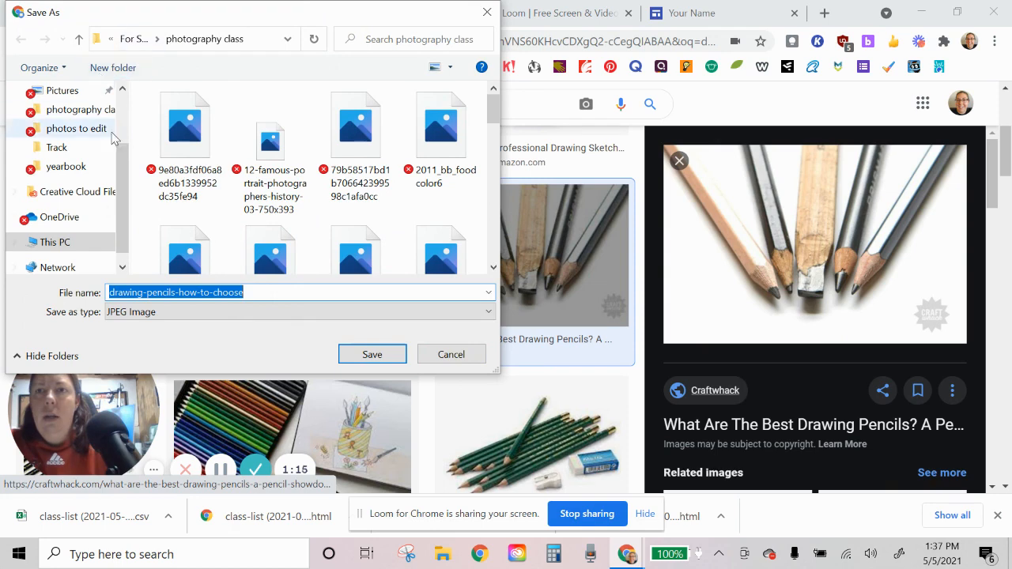
scroll(67, 131, up, 3)
click(66, 126)
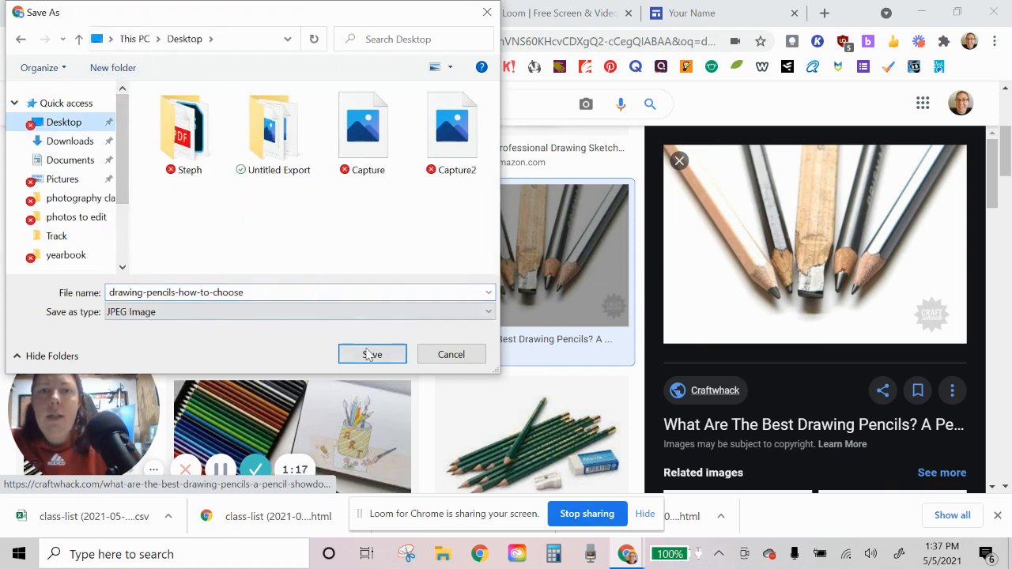
click(370, 355)
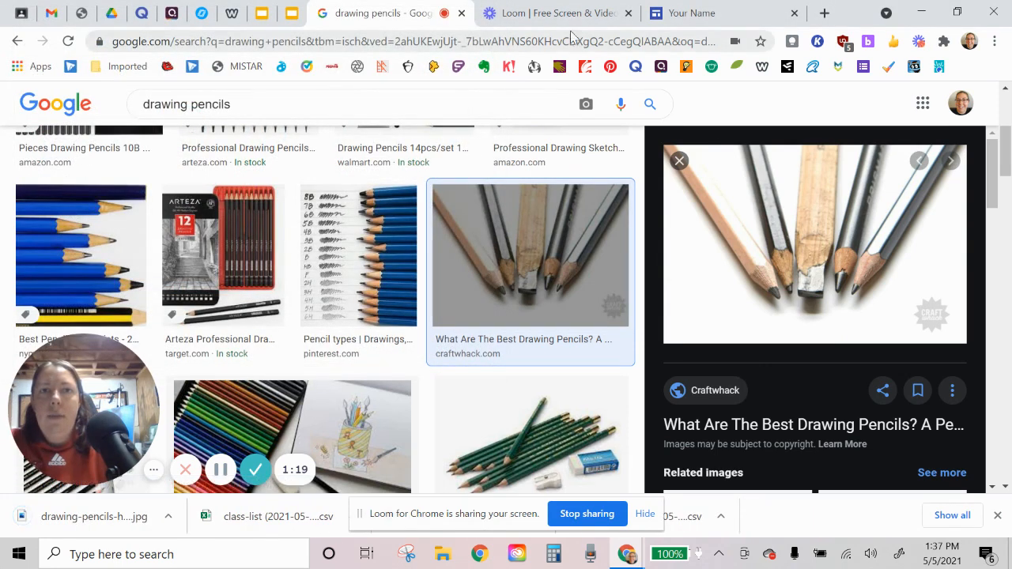
Step: Return to the portfolio site and replace the header background by uploading drawing-pencils-how-to-choose from the Desktop
click(671, 15)
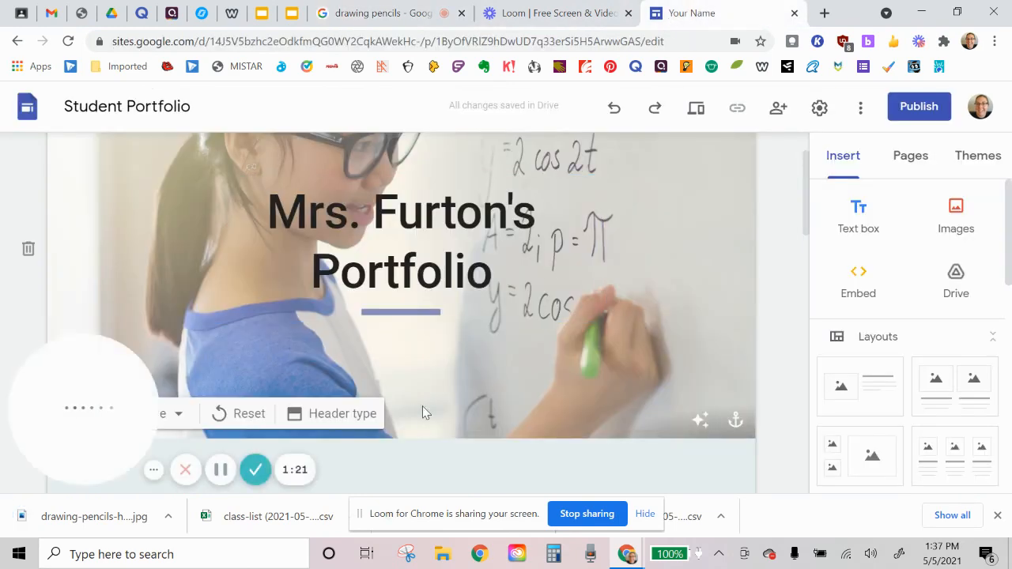
drag(78, 385, 77, 225)
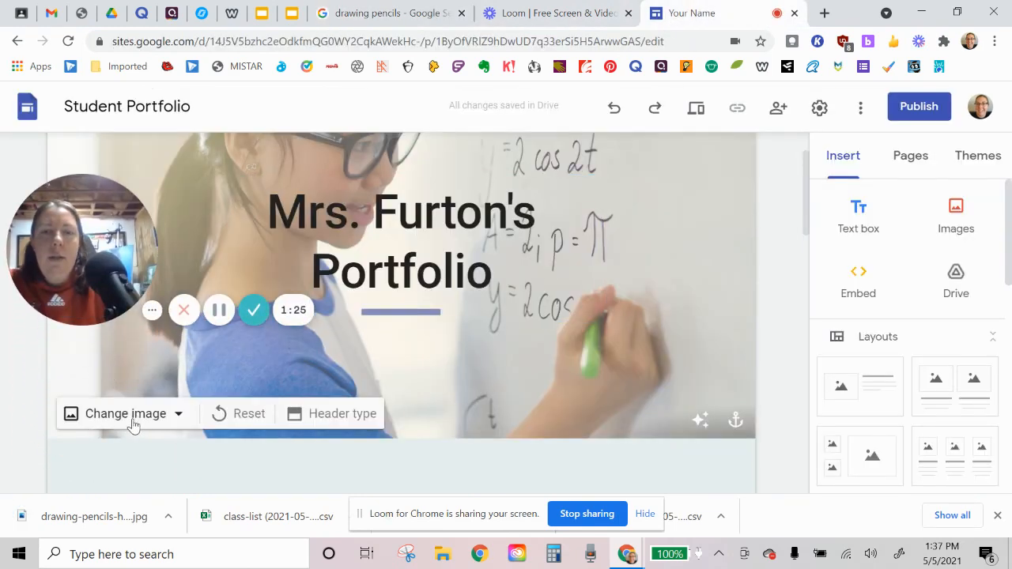
click(111, 417)
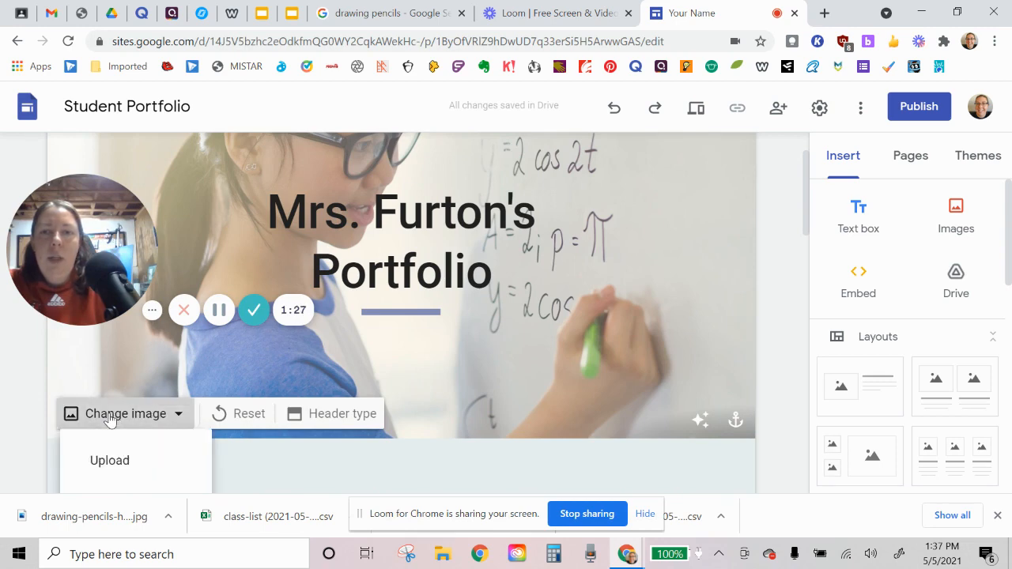
click(126, 463)
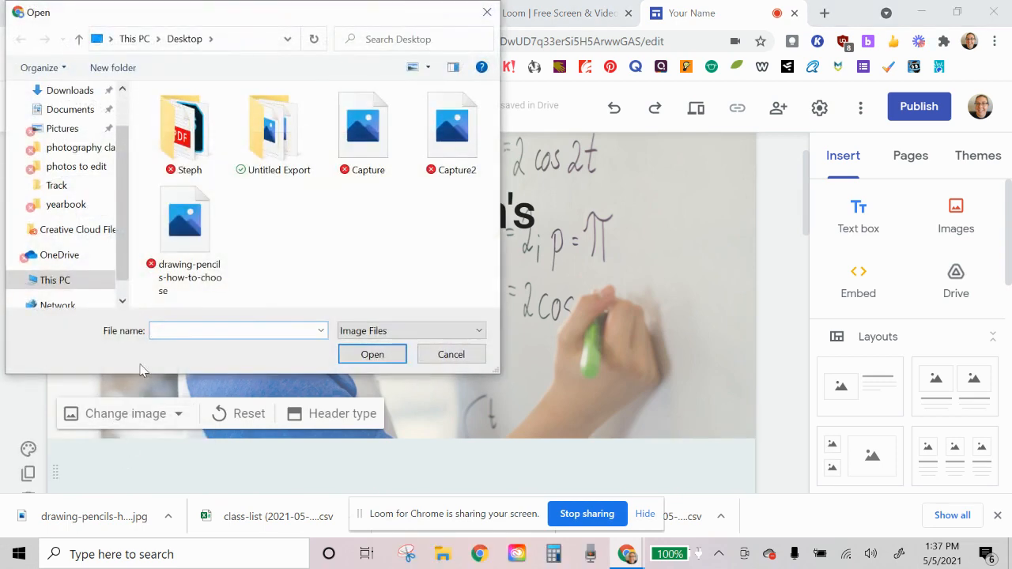
scroll(71, 142, up, 2)
click(65, 123)
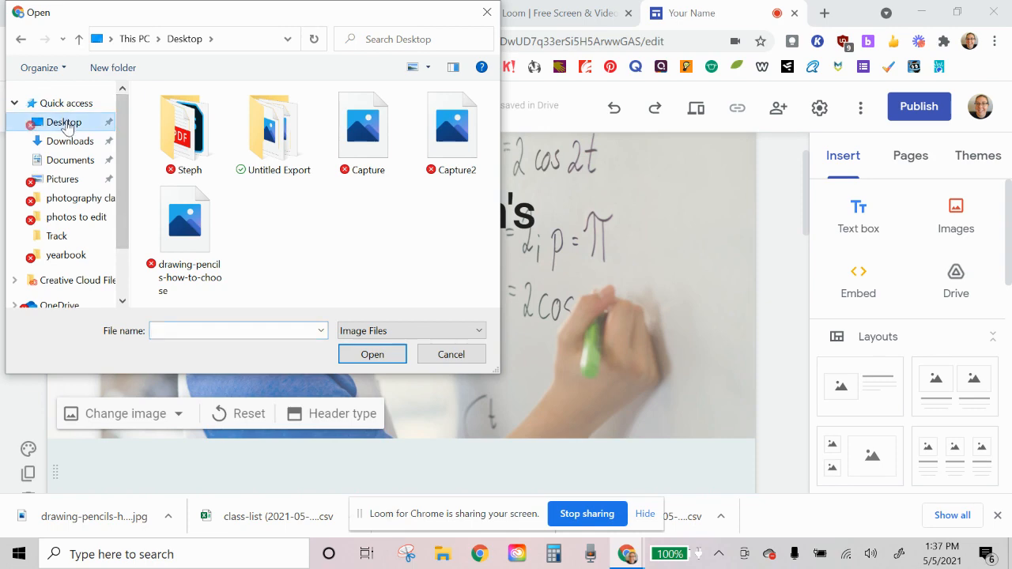
double_click(196, 236)
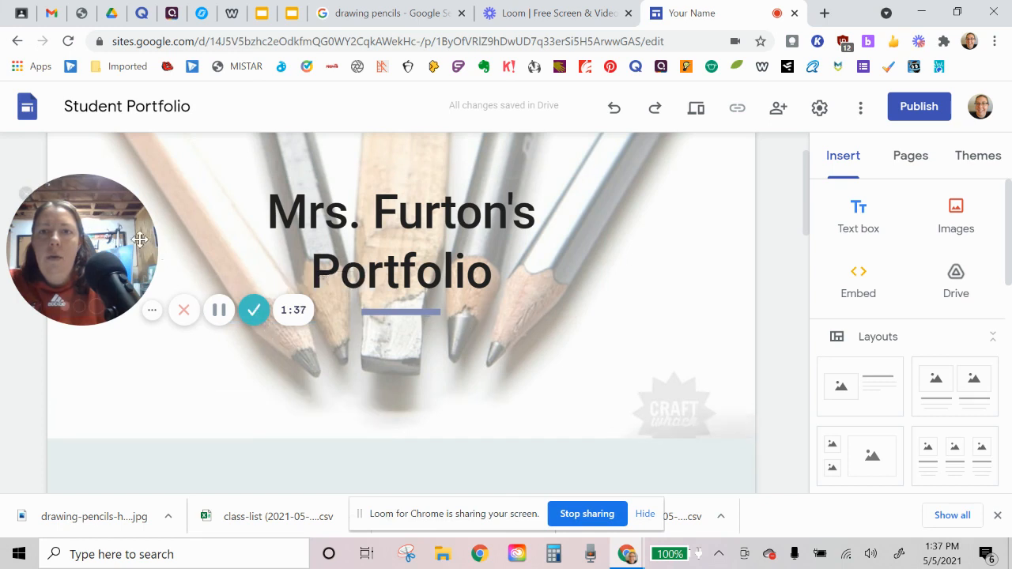
drag(82, 249, 81, 411)
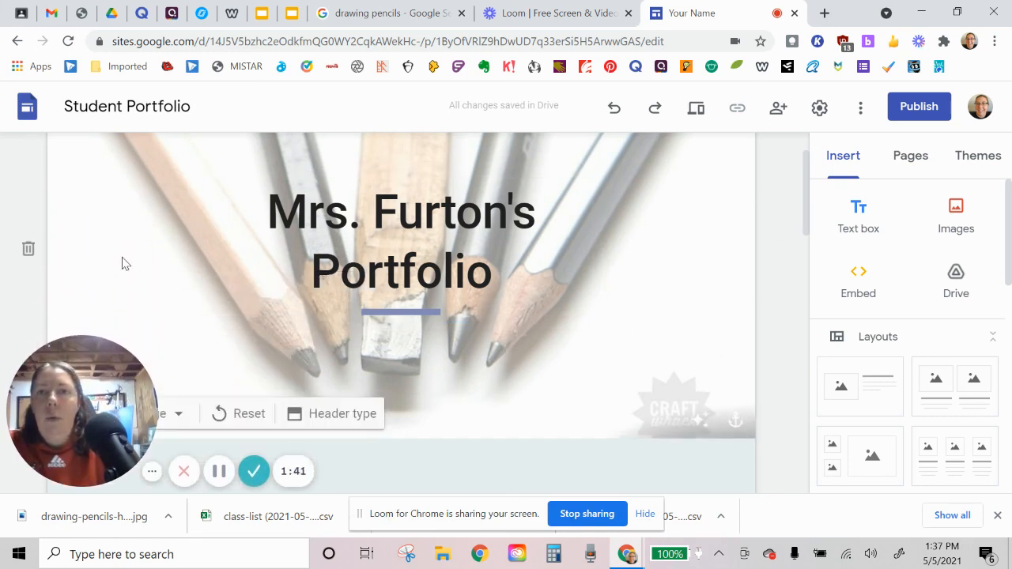
Step: Review the template's About Me prompts and the Achievements, Strengths and Goals sections on the home page
scroll(700, 305, down, 5)
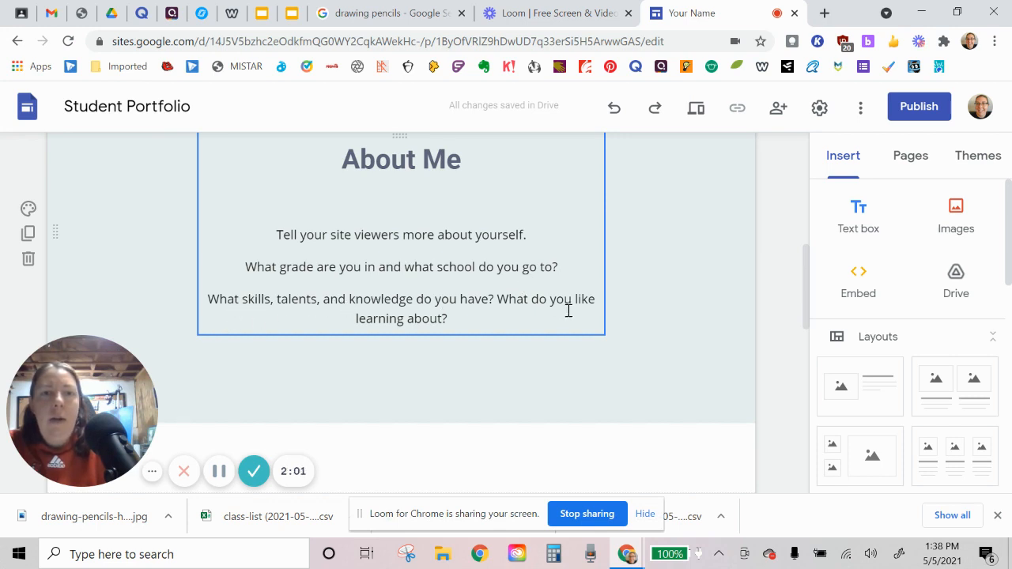
scroll(537, 331, down, 1)
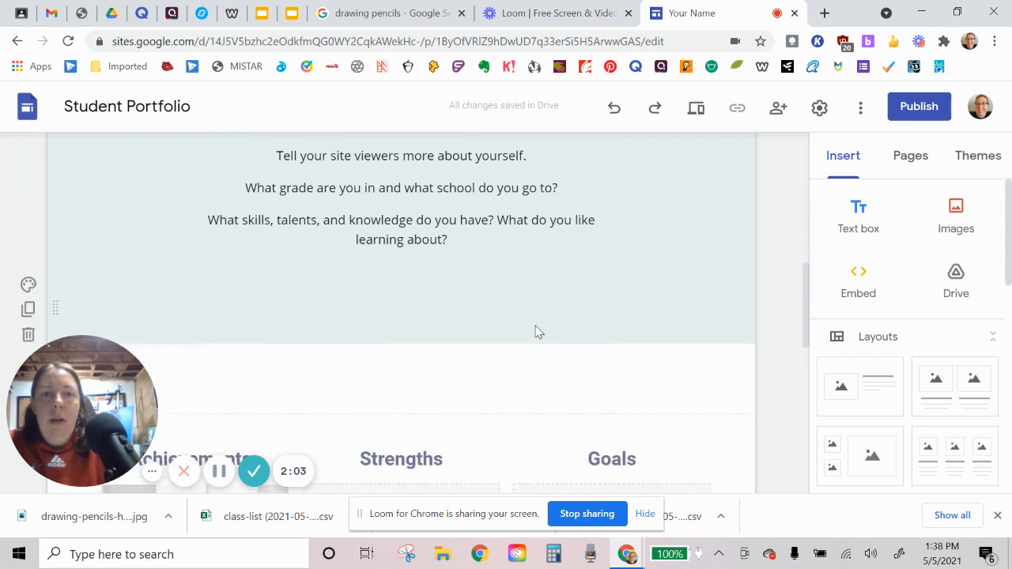
scroll(537, 325, up, 2)
scroll(448, 353, down, 1)
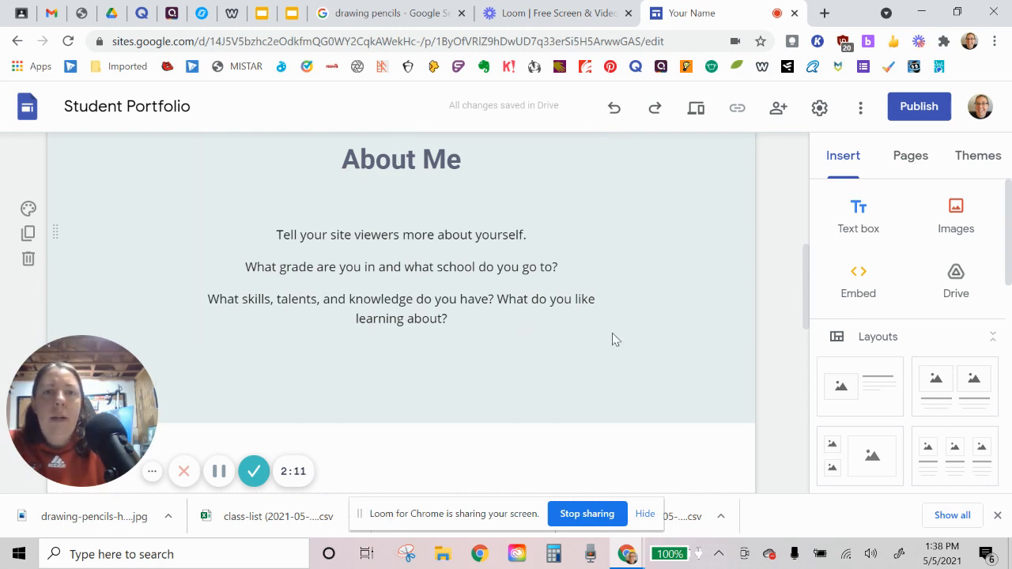
scroll(613, 338, down, 1)
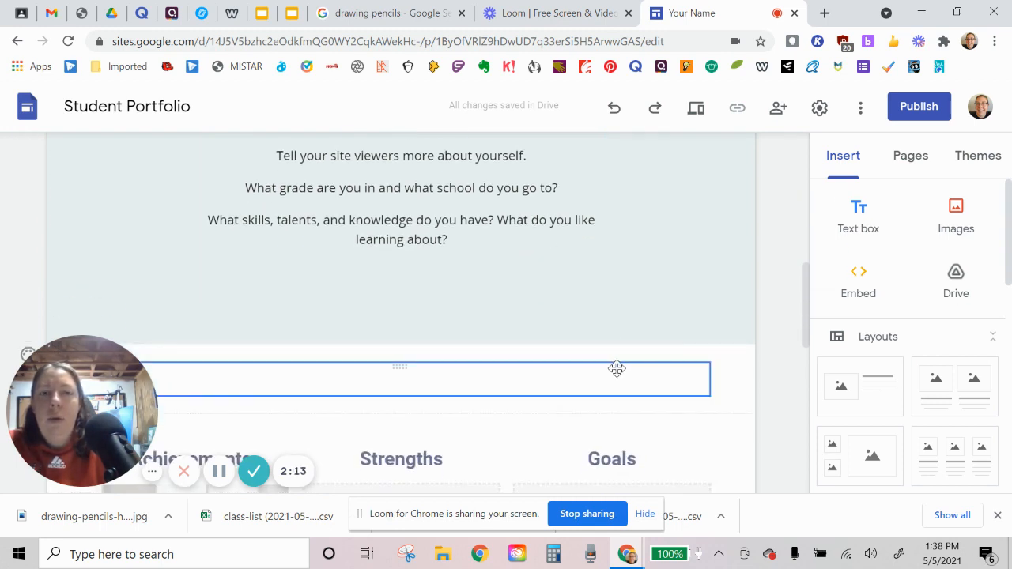
scroll(764, 339, down, 2)
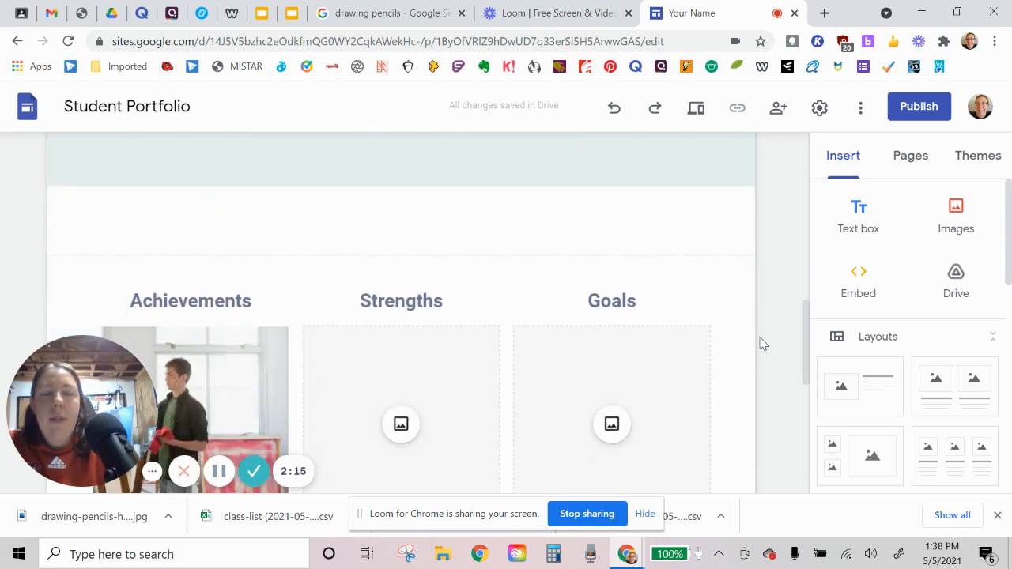
scroll(764, 343, up, 3)
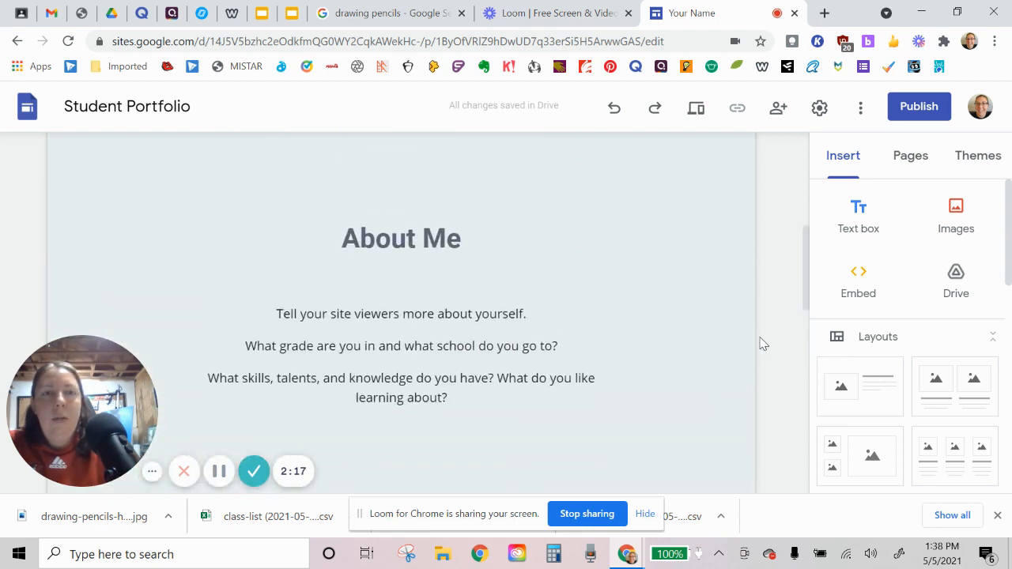
scroll(482, 320, down, 4)
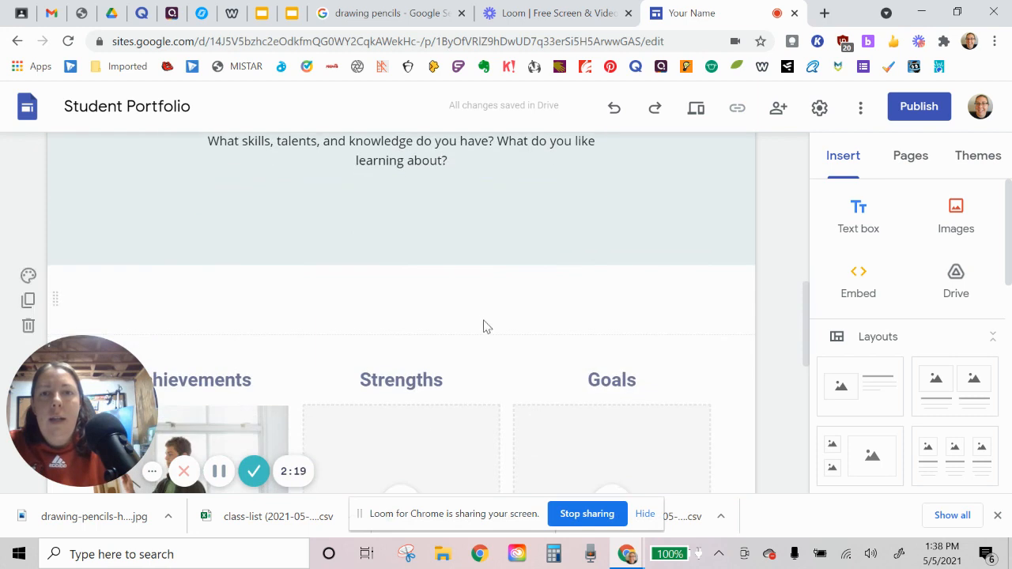
scroll(498, 318, down, 4)
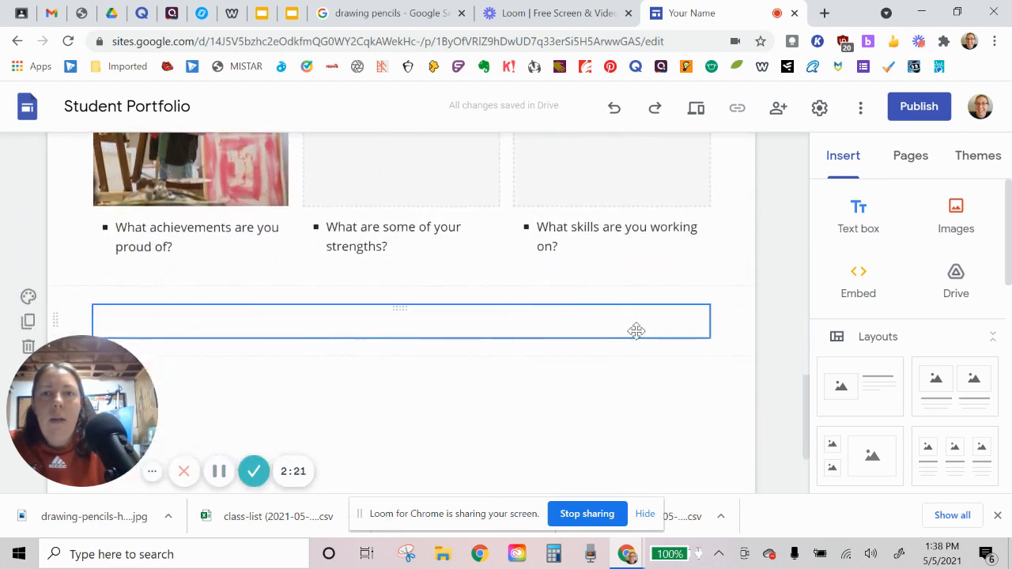
scroll(637, 332, up, 2)
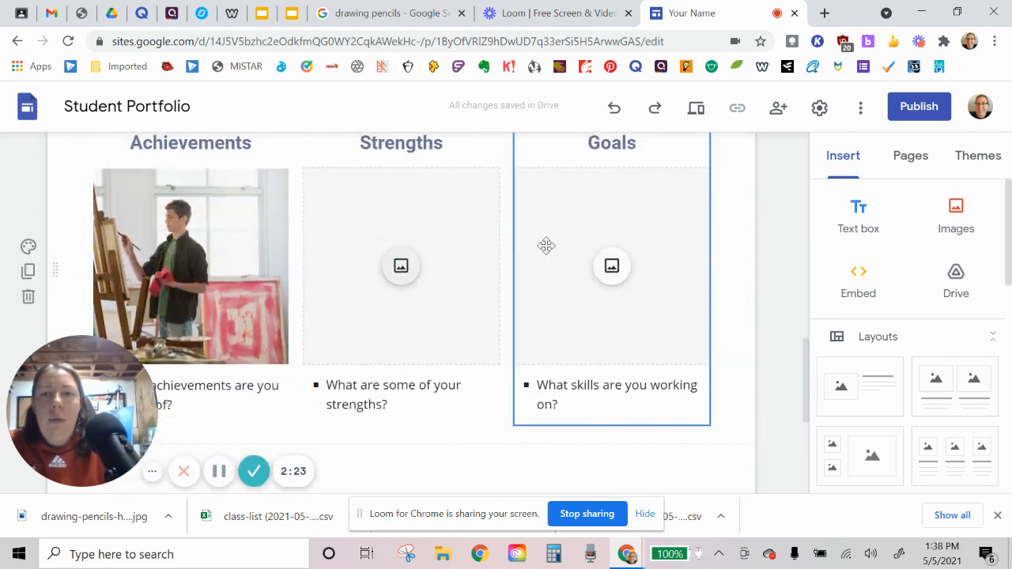
Step: Replace the "Your Name" site name in the home page header with the owner's title and surname
scroll(323, 309, down, 4)
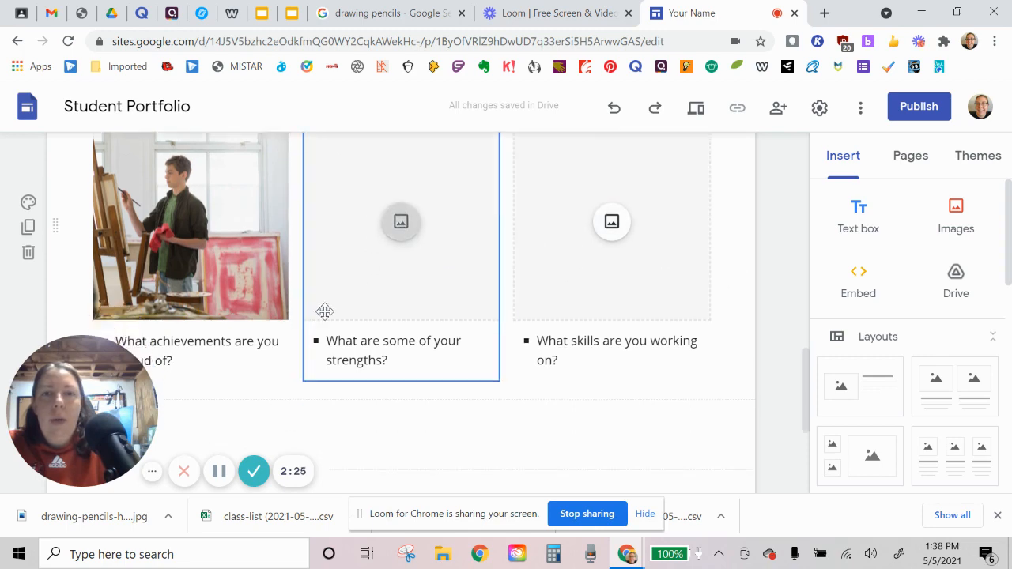
scroll(526, 344, up, 10)
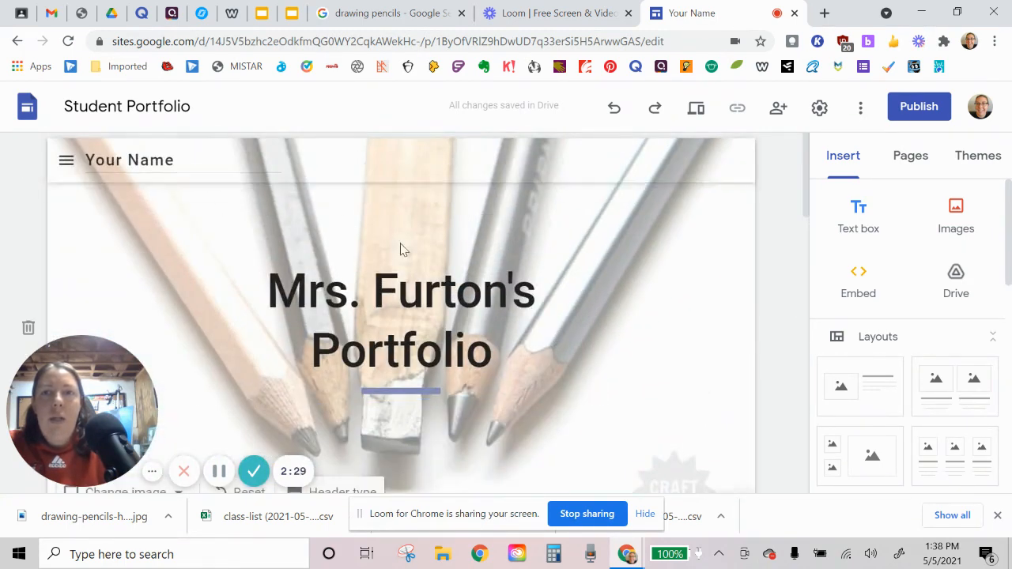
scroll(471, 364, down, 3)
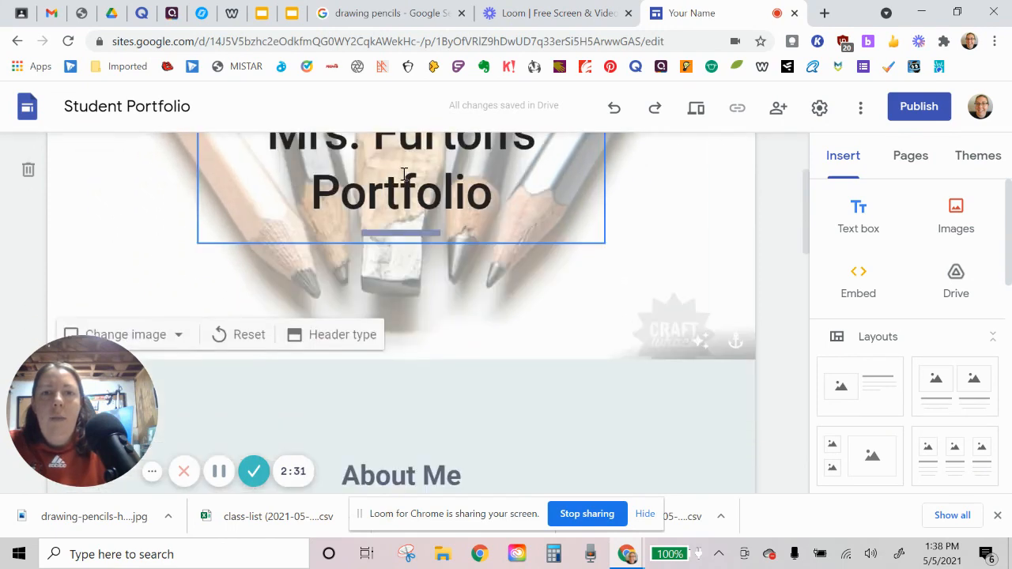
scroll(652, 236, down, 1)
scroll(554, 253, up, 3)
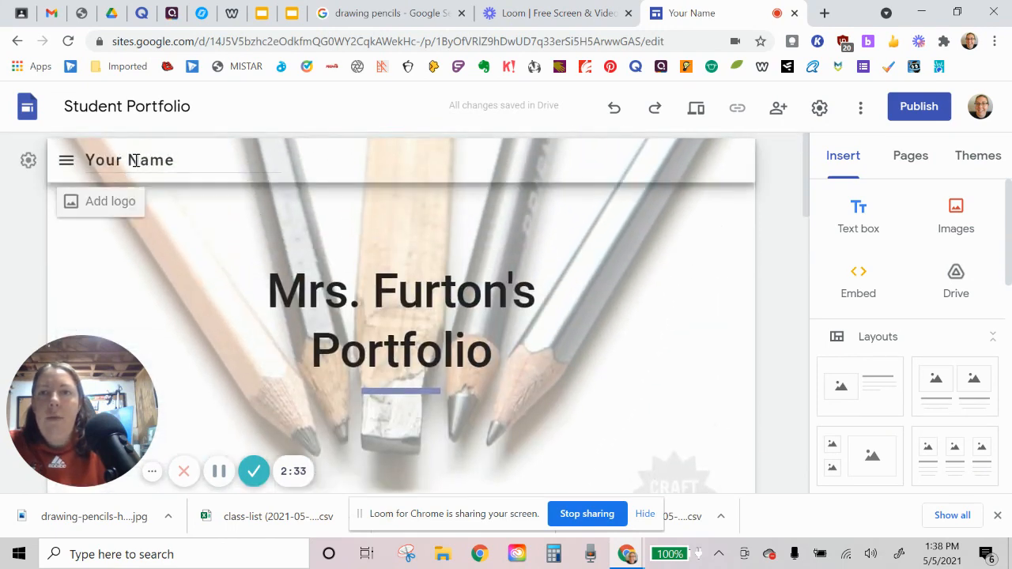
drag(187, 161, 61, 176)
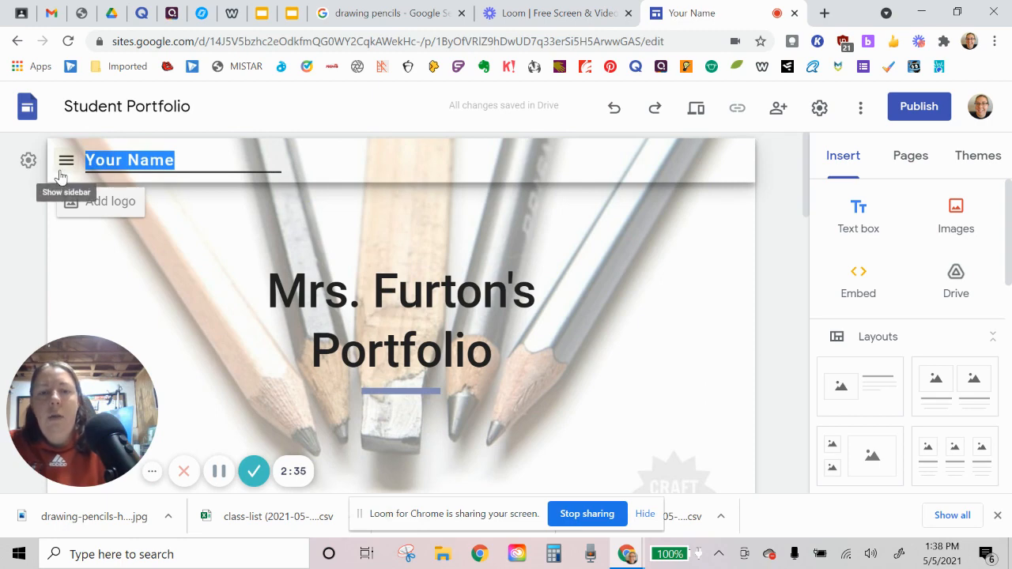
text(Mrs. Fu)
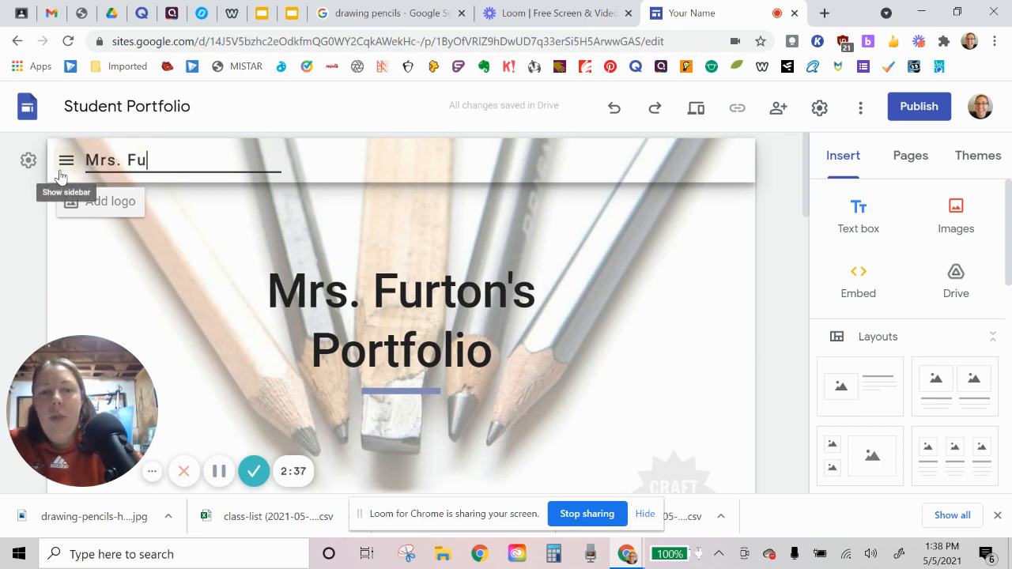
text(rton)
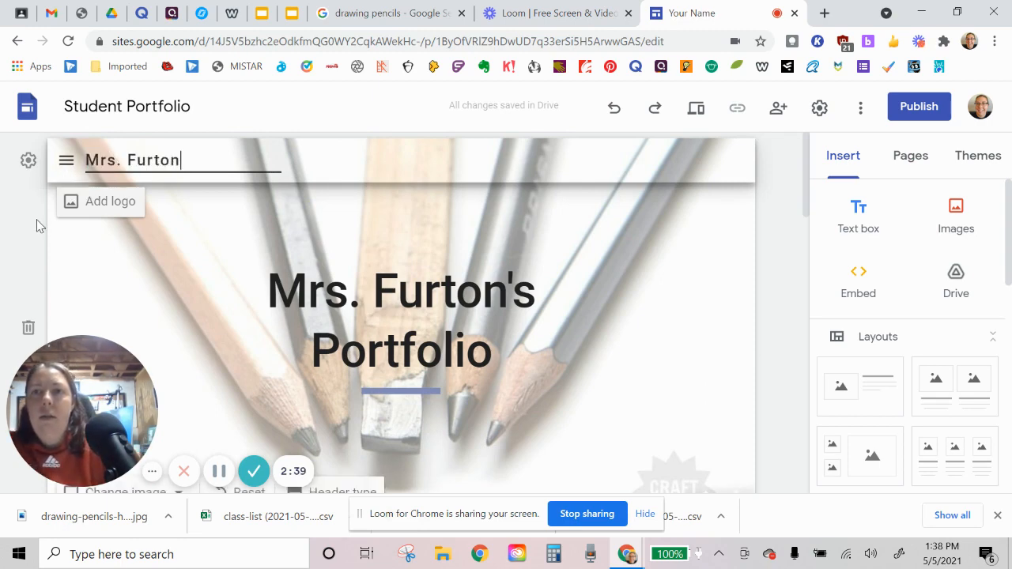
Step: Rename the "Student Portfolio" site file so its name is the owner's title and surname in possessive form followed by "Portfolio"
click(150, 107)
double_click(150, 108)
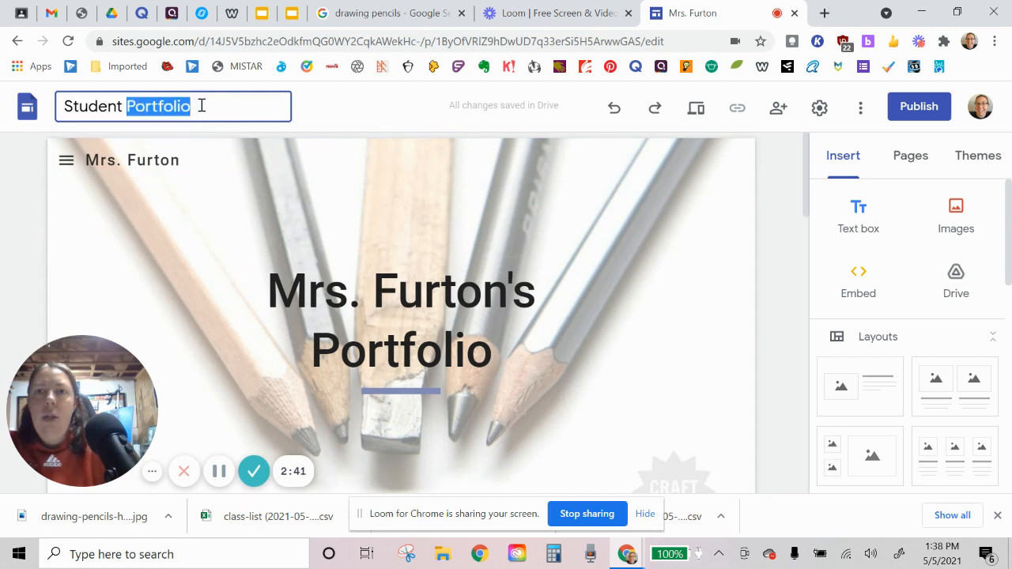
drag(202, 105, 65, 109)
text(Mrs. Furton's)
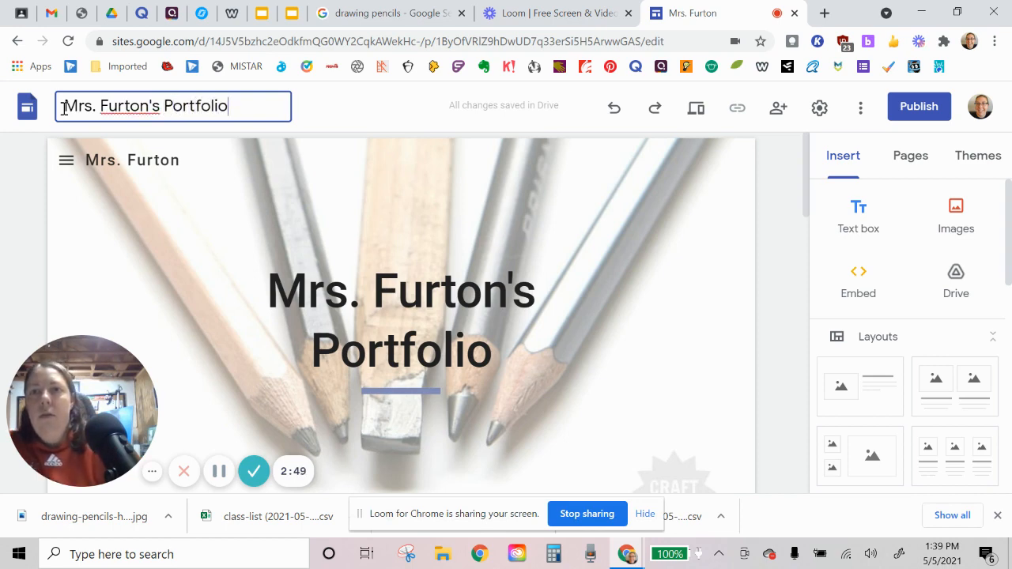
click(39, 225)
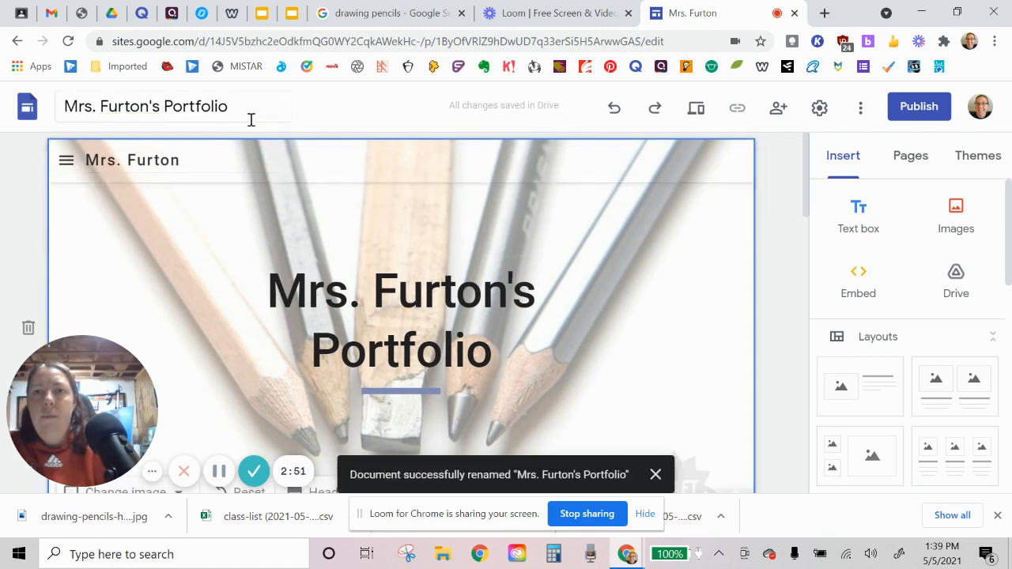
Step: Open the Activities page and change its header title to "Projects"
click(911, 164)
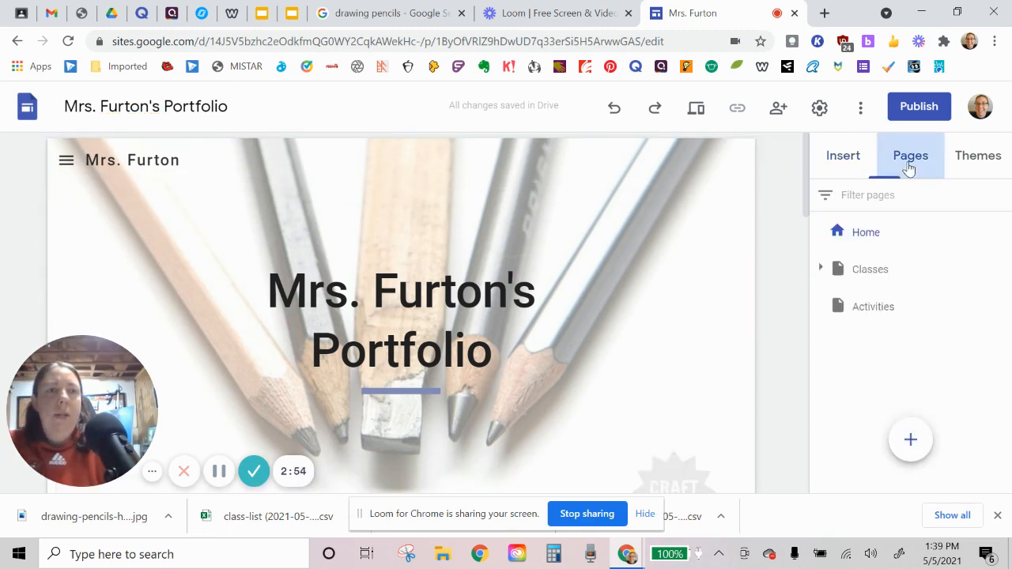
click(871, 308)
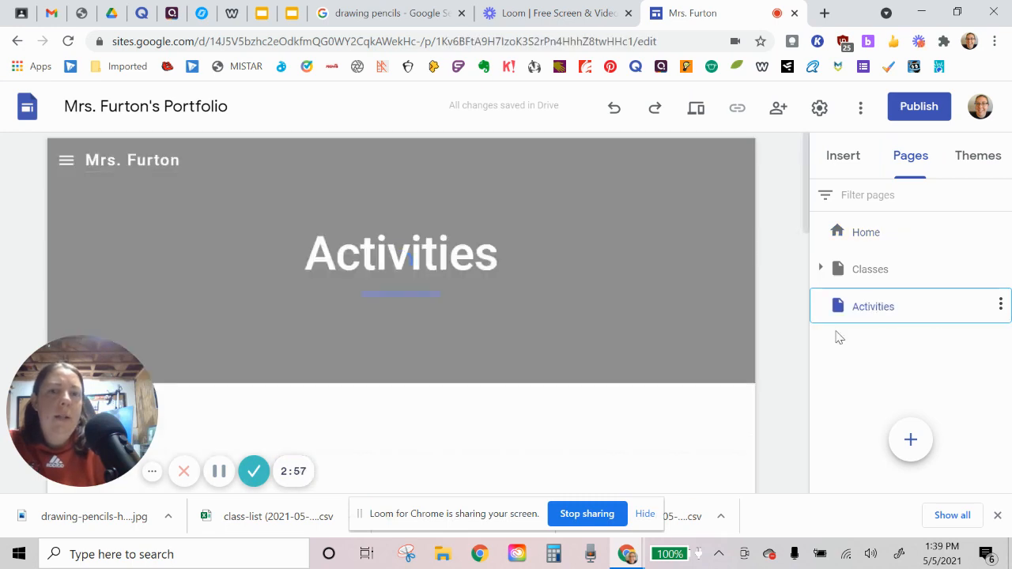
double_click(393, 259)
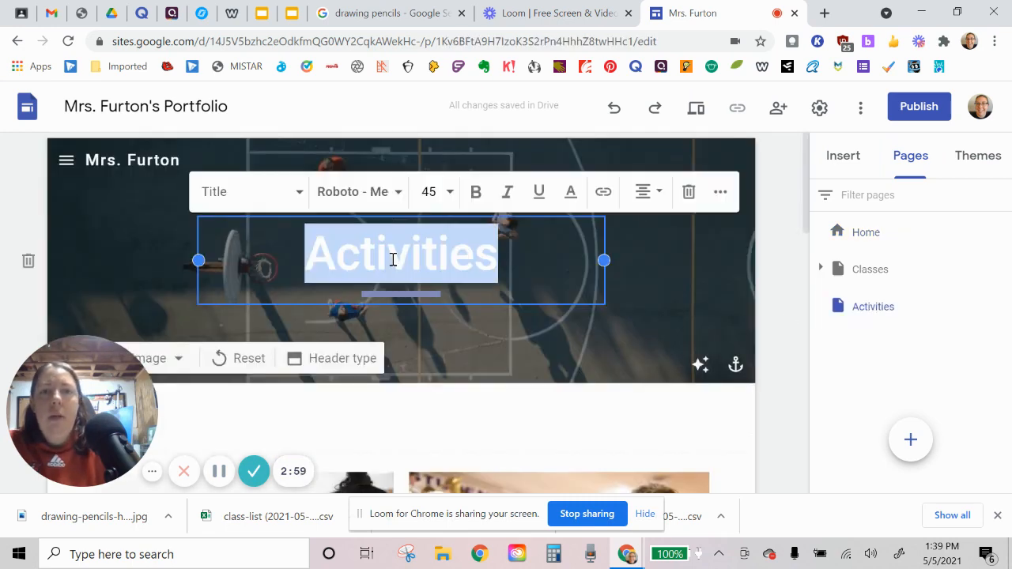
text(Proje)
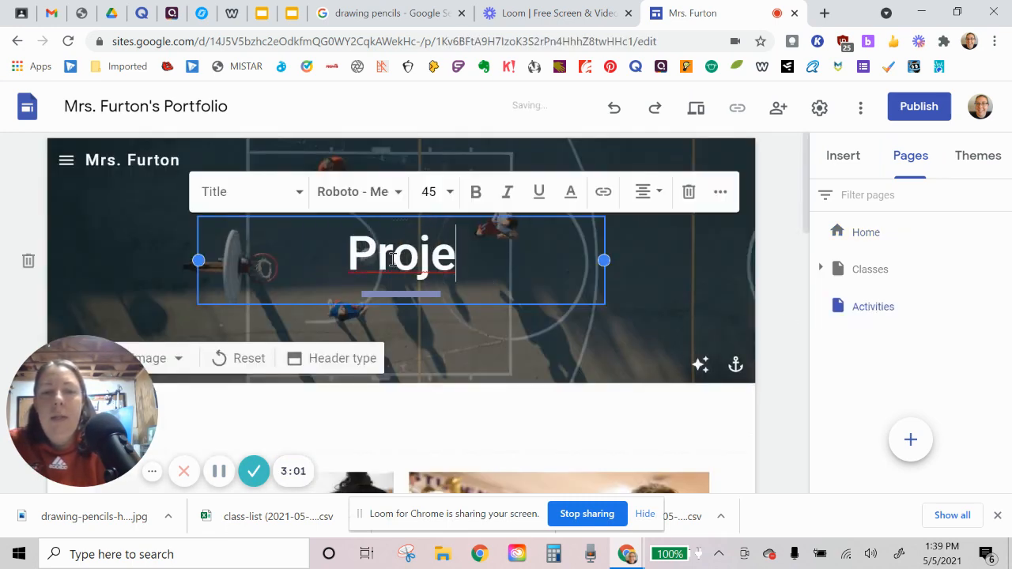
text(cts)
click(797, 261)
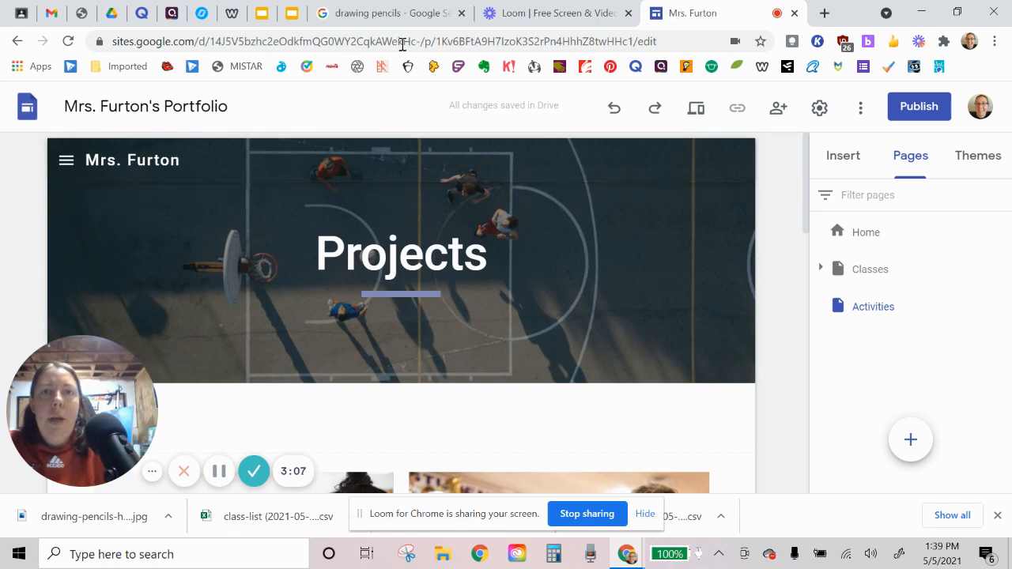
Step: Switch to the open Google Images results and search for "camera" instead
click(336, 12)
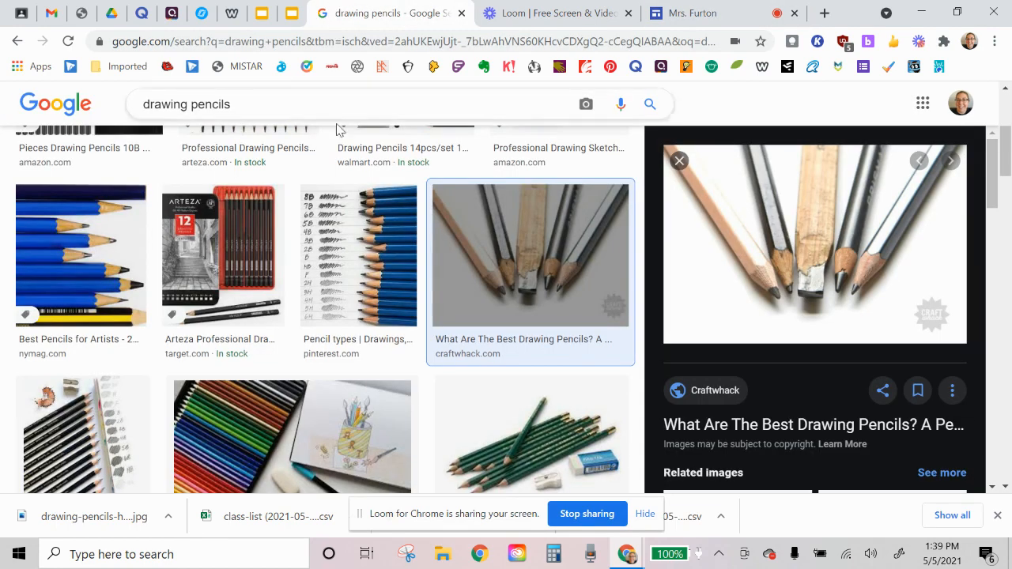
double_click(180, 104)
click(268, 107)
drag(191, 111, 133, 118)
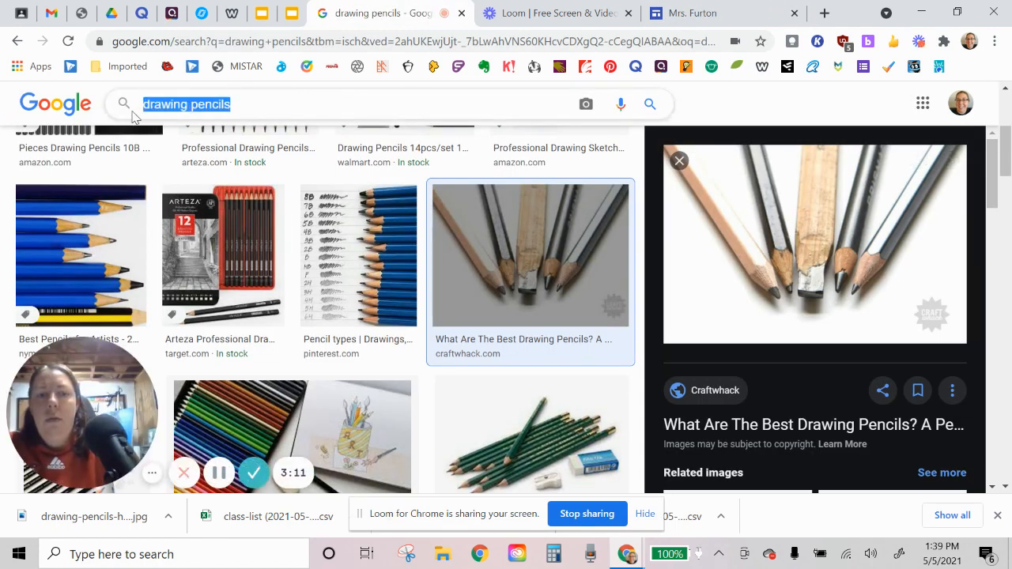
text(camera)
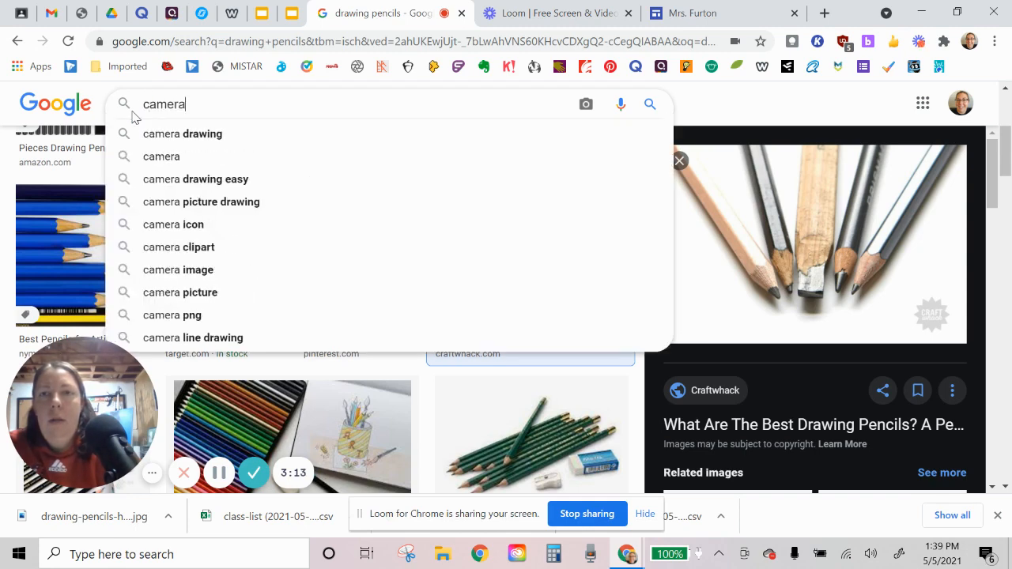
key(Return)
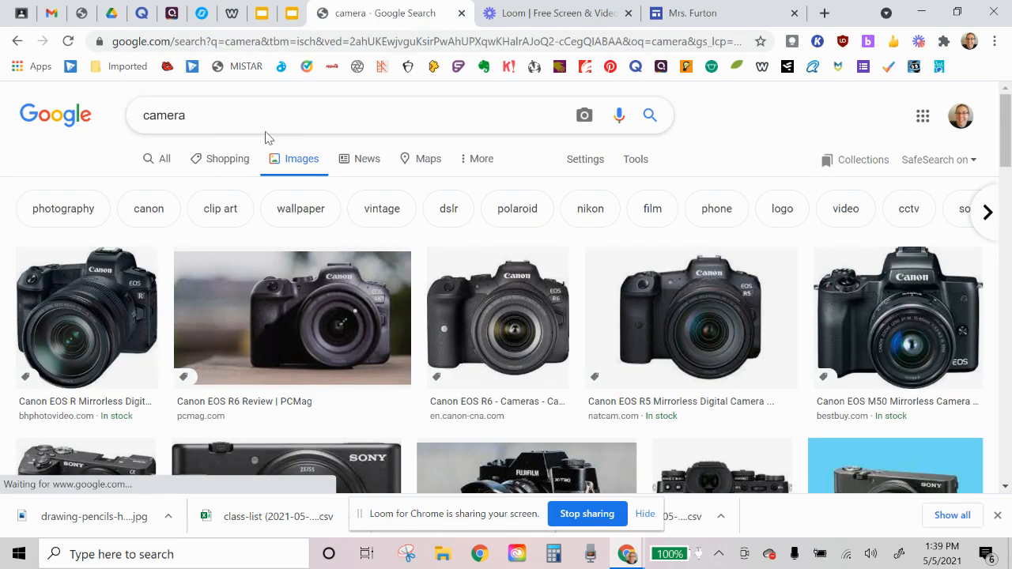
Step: Save the Digital Camera World picture of a DSLR beside a mossy tree to the Desktop as the JPEG image download
scroll(714, 354, down, 5)
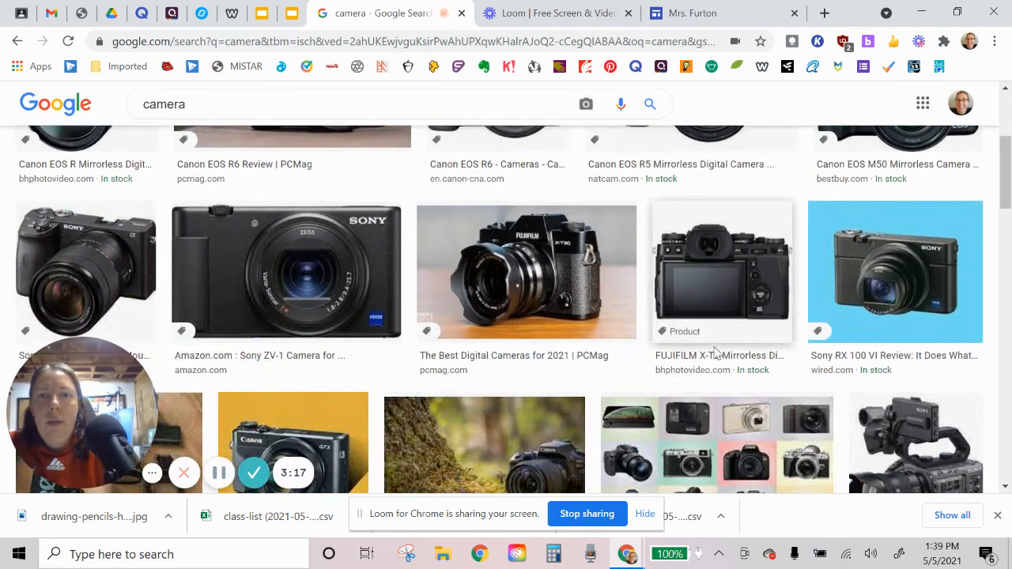
scroll(714, 354, down, 2)
scroll(498, 249, up, 2)
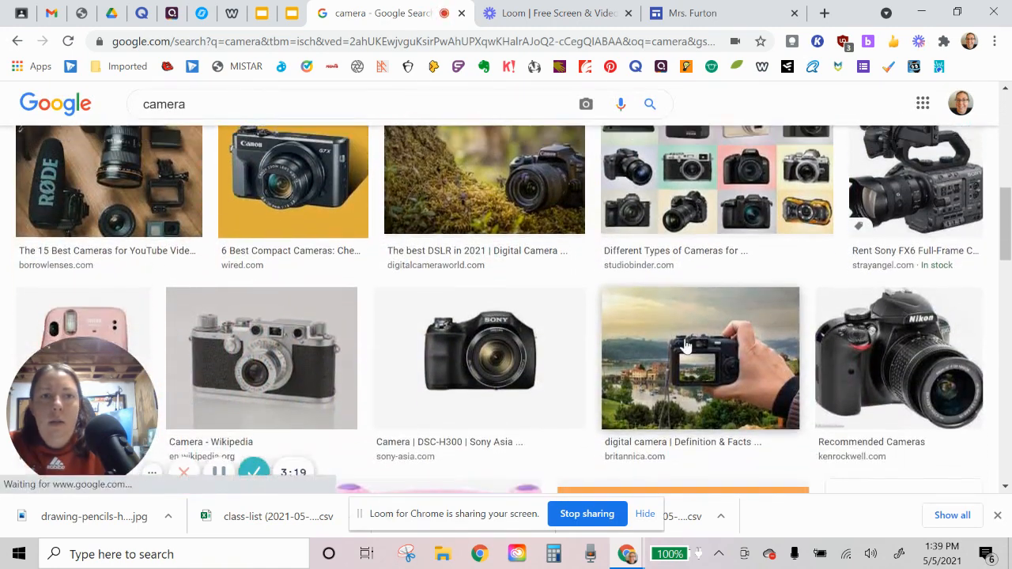
click(498, 249)
right_click(792, 228)
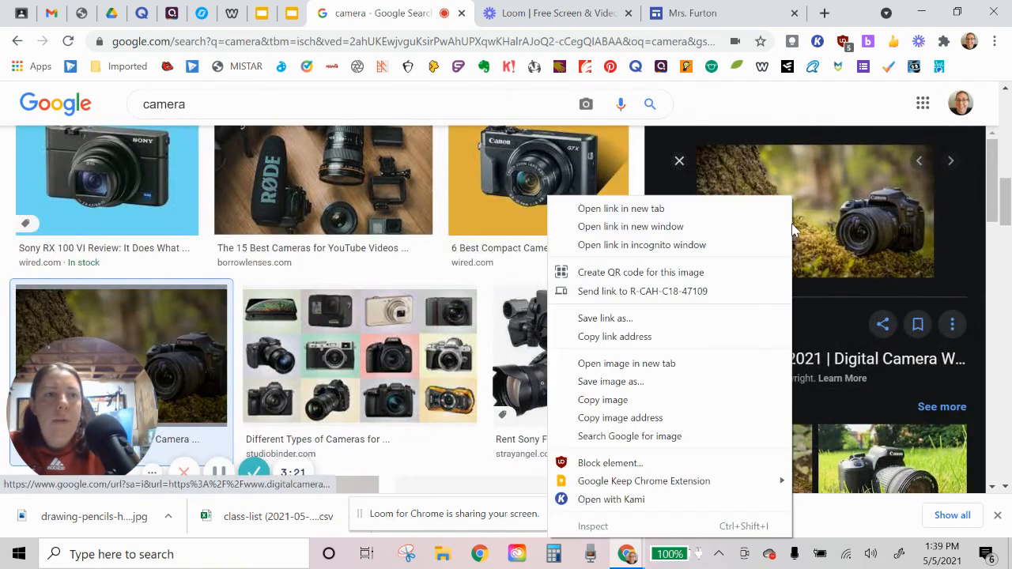
click(664, 381)
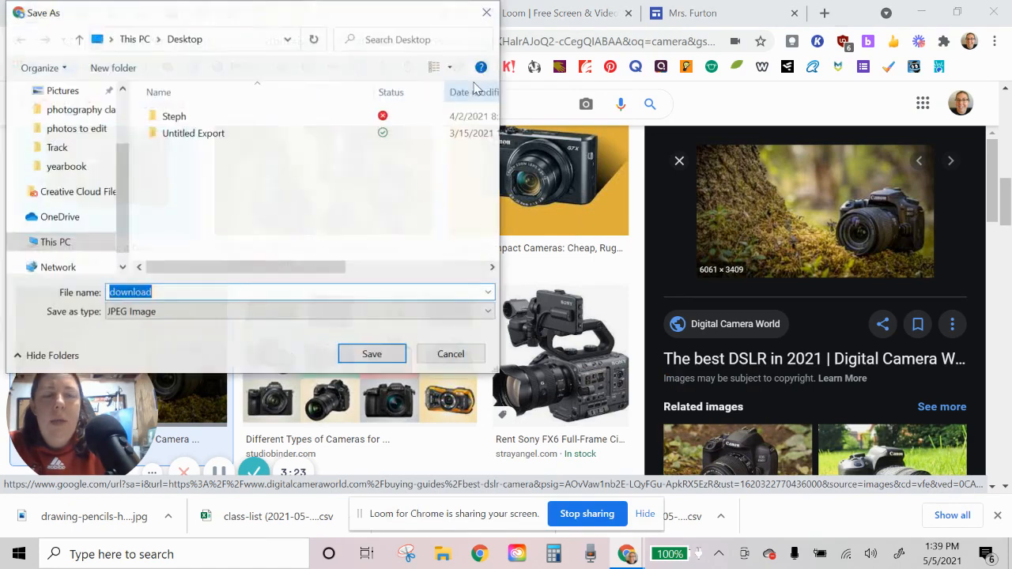
click(371, 354)
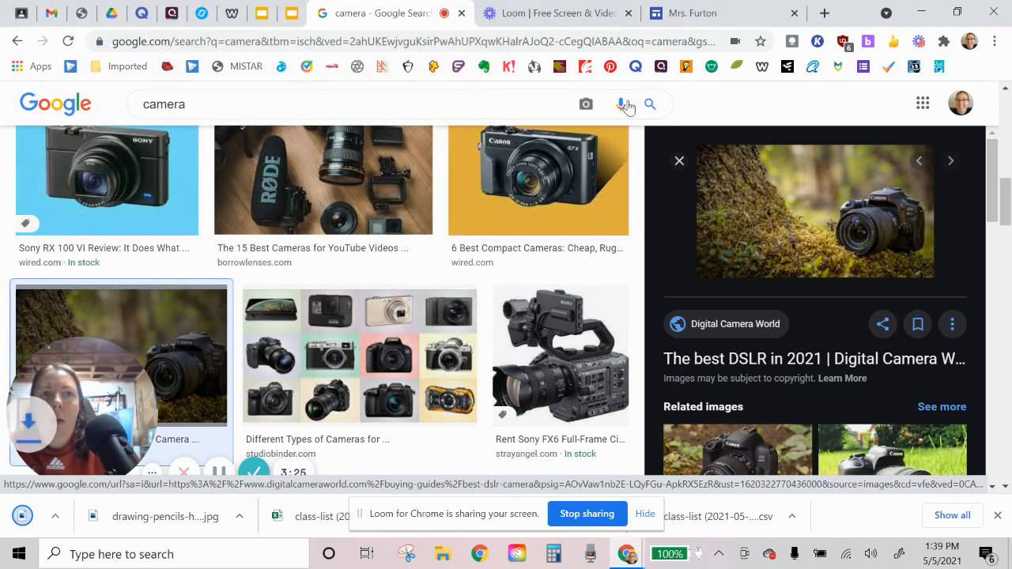
Step: Return to the portfolio site and replace the Projects header background by uploading download from the Desktop
click(695, 13)
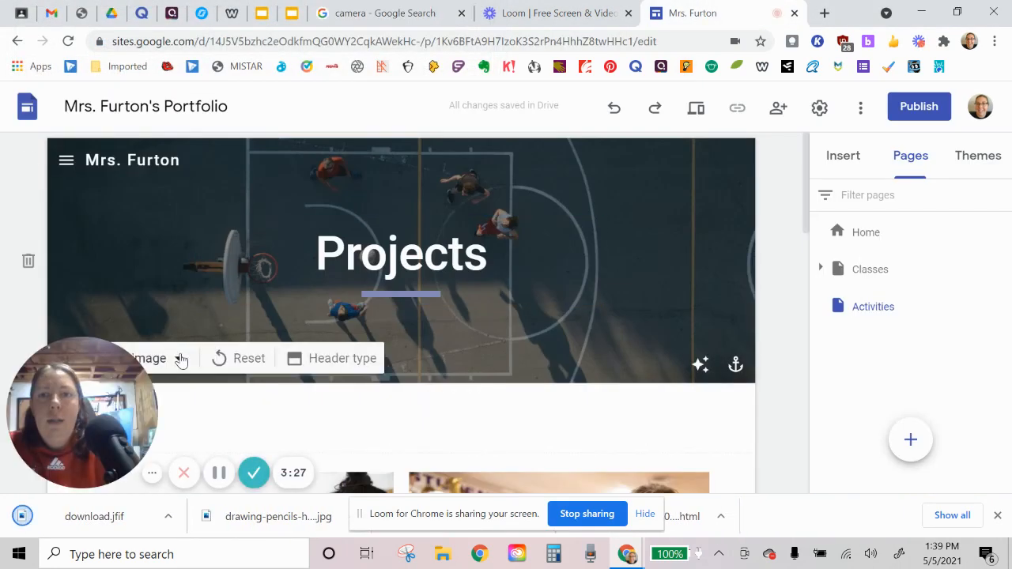
drag(97, 363, 107, 183)
click(118, 365)
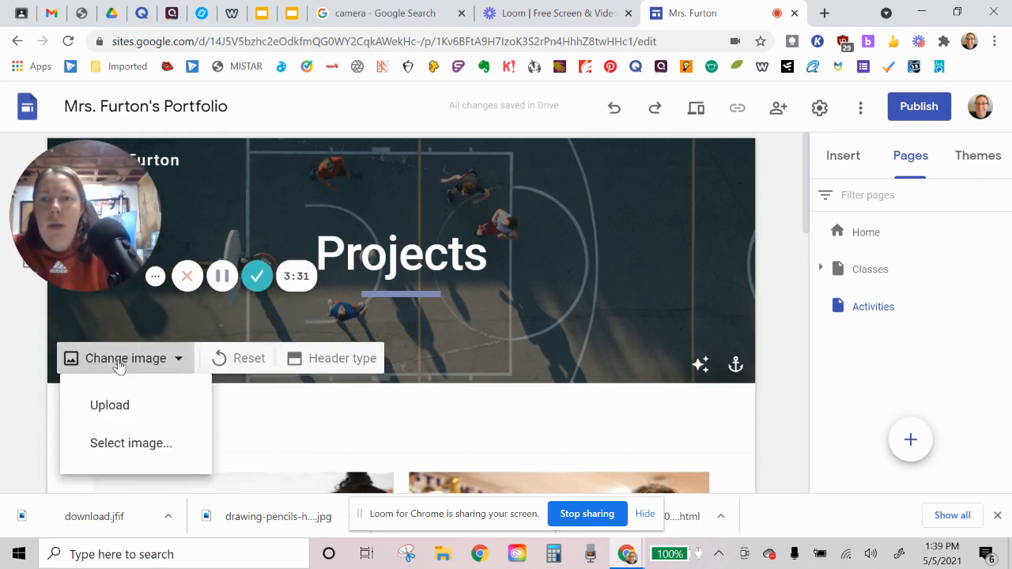
click(124, 412)
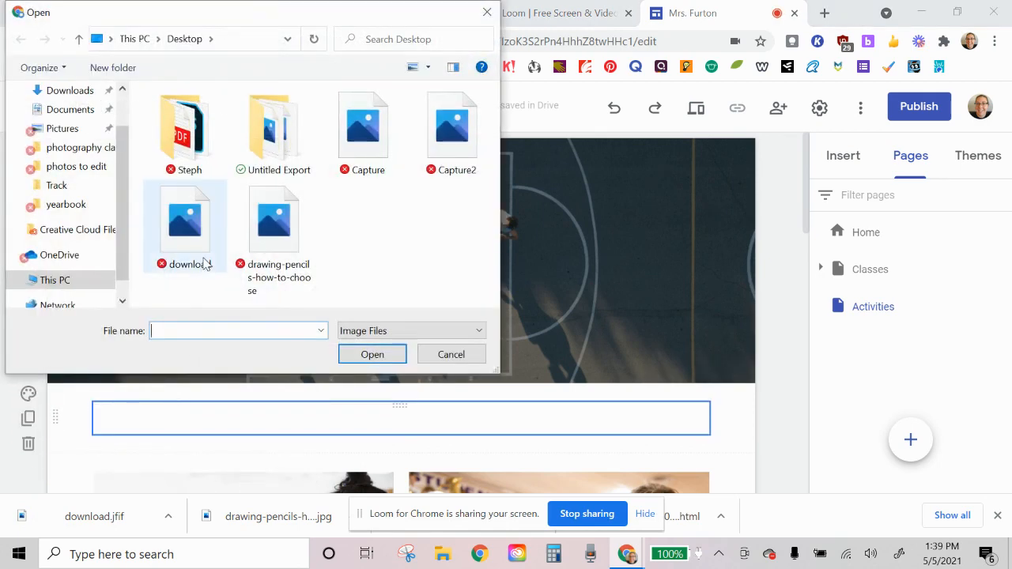
double_click(188, 229)
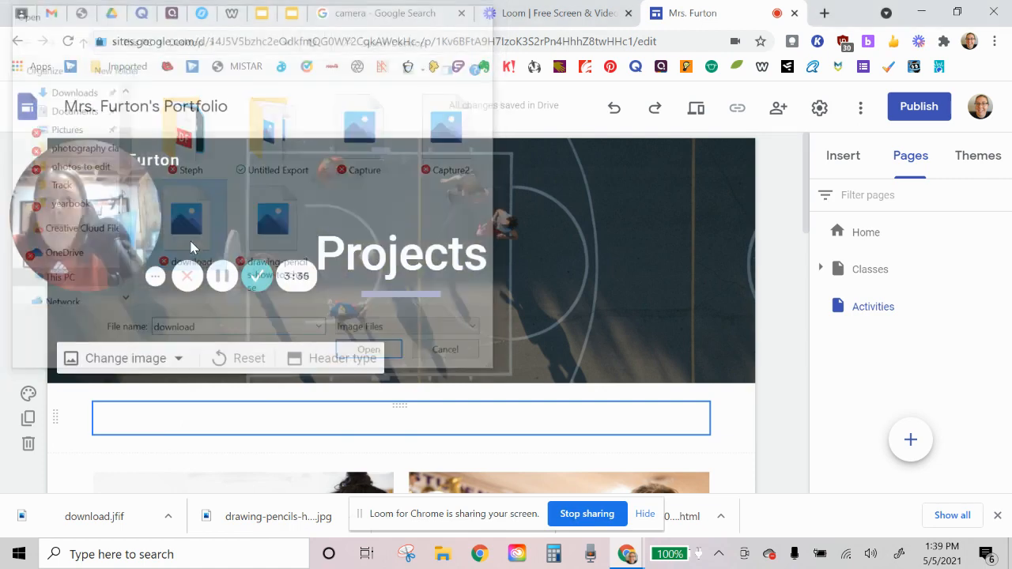
drag(111, 231, 100, 429)
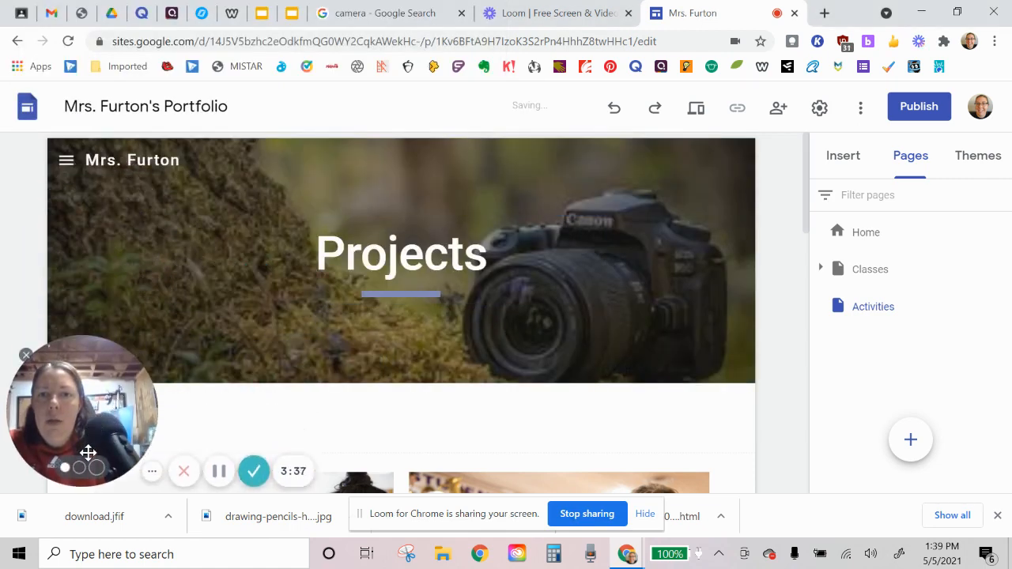
mouse_move(644, 250)
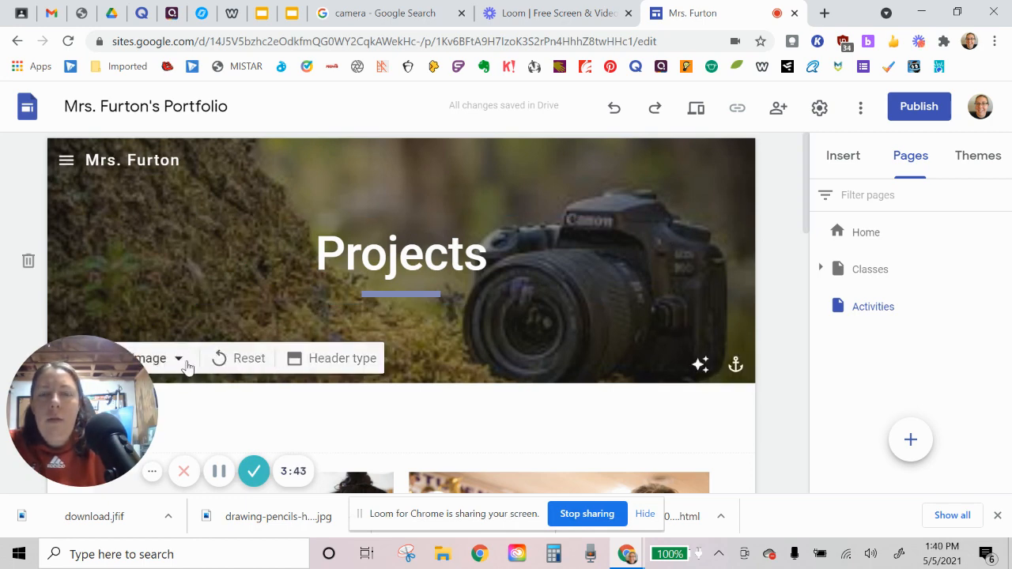
drag(90, 340, 91, 95)
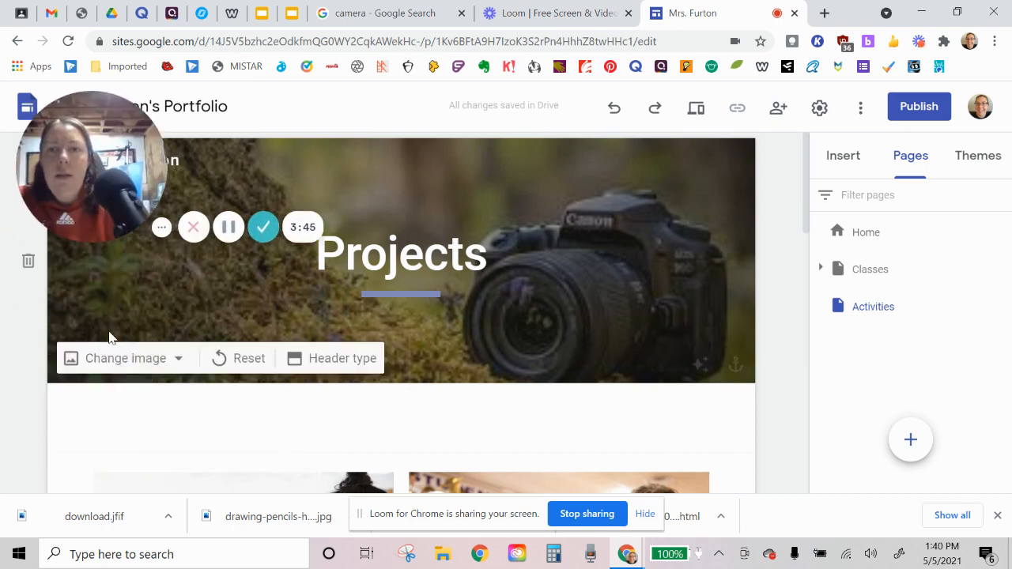
click(178, 360)
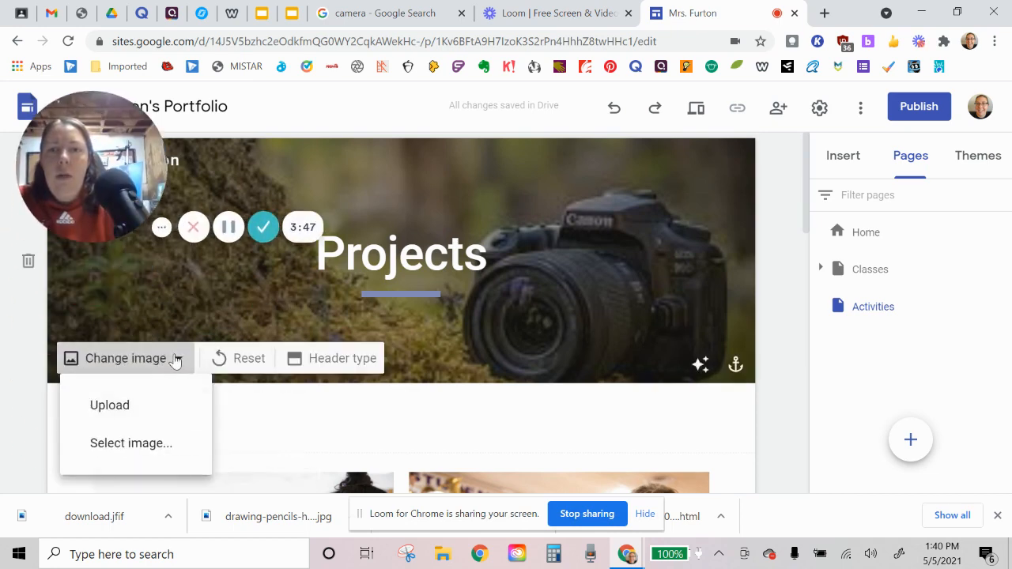
click(177, 358)
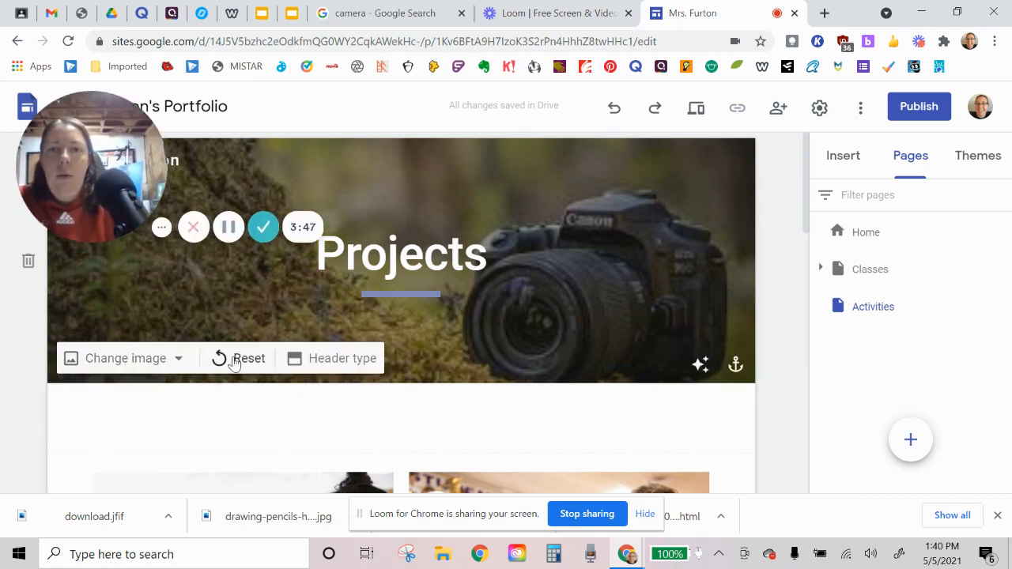
double_click(546, 331)
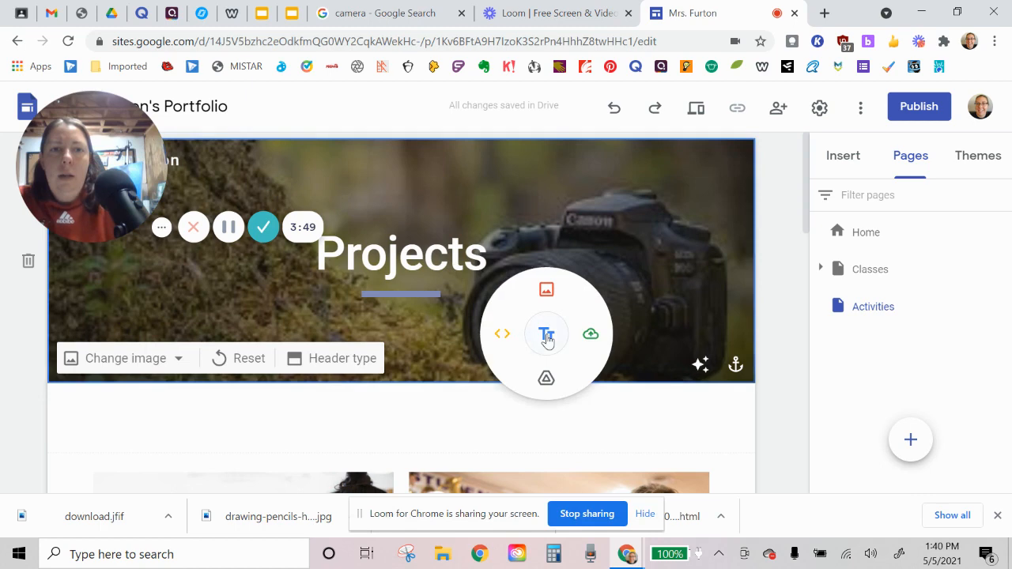
click(450, 355)
drag(79, 171, 71, 417)
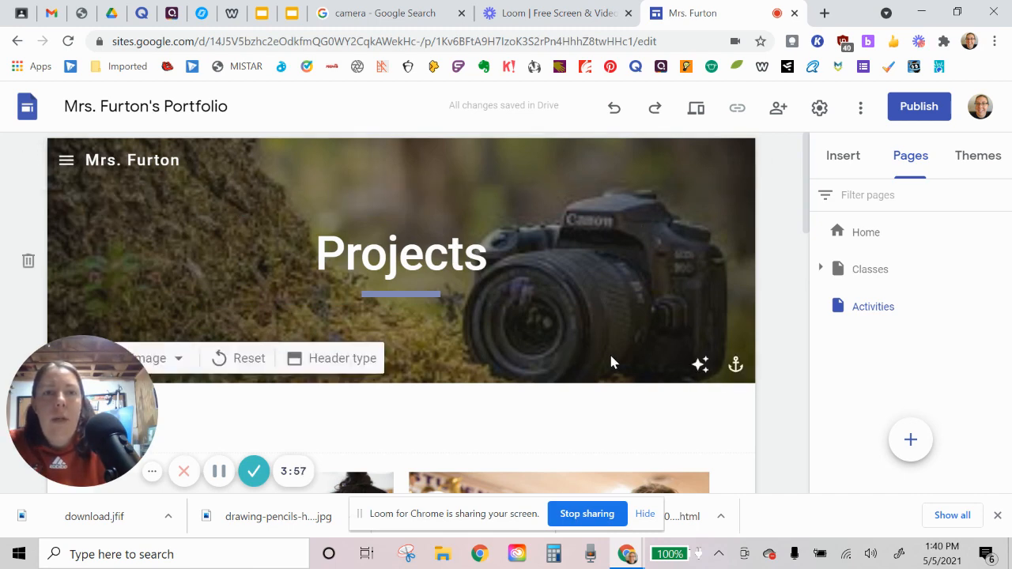
Step: Examine the Projects page's activity sections and the content layouts available for insertion
scroll(680, 277, down, 5)
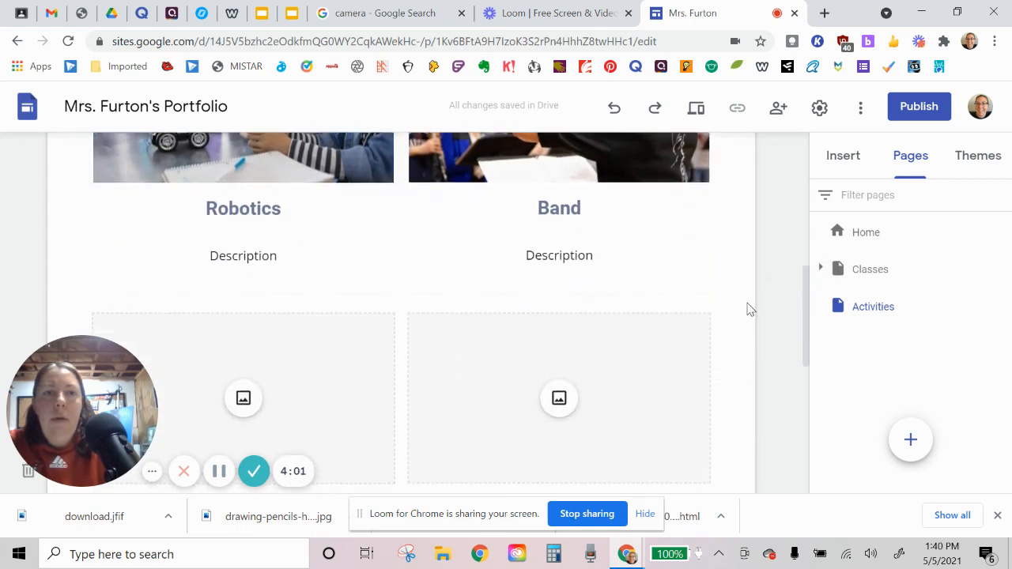
scroll(506, 308, down, 5)
scroll(271, 267, up, 5)
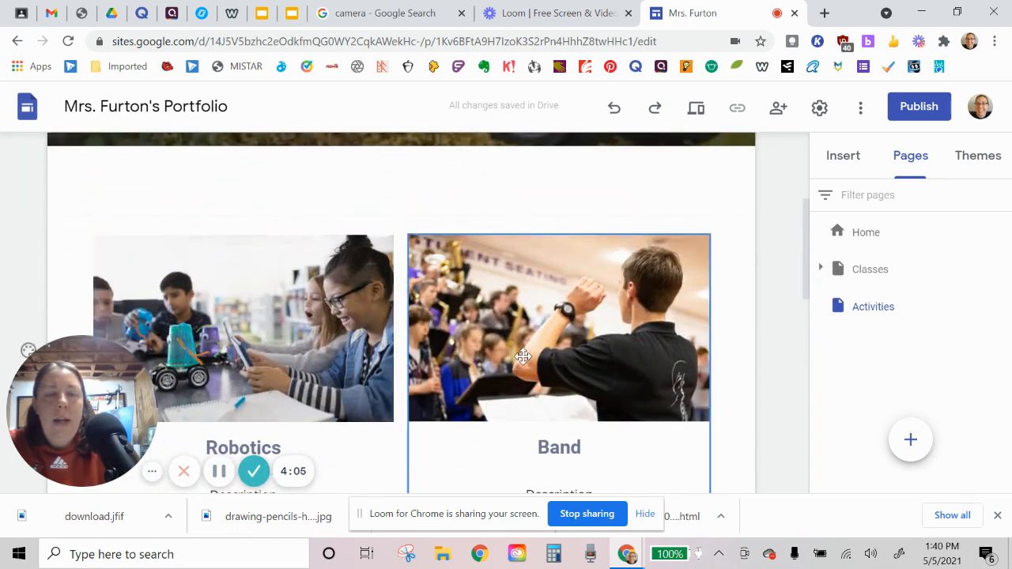
scroll(310, 360, down, 2)
scroll(310, 359, down, 2)
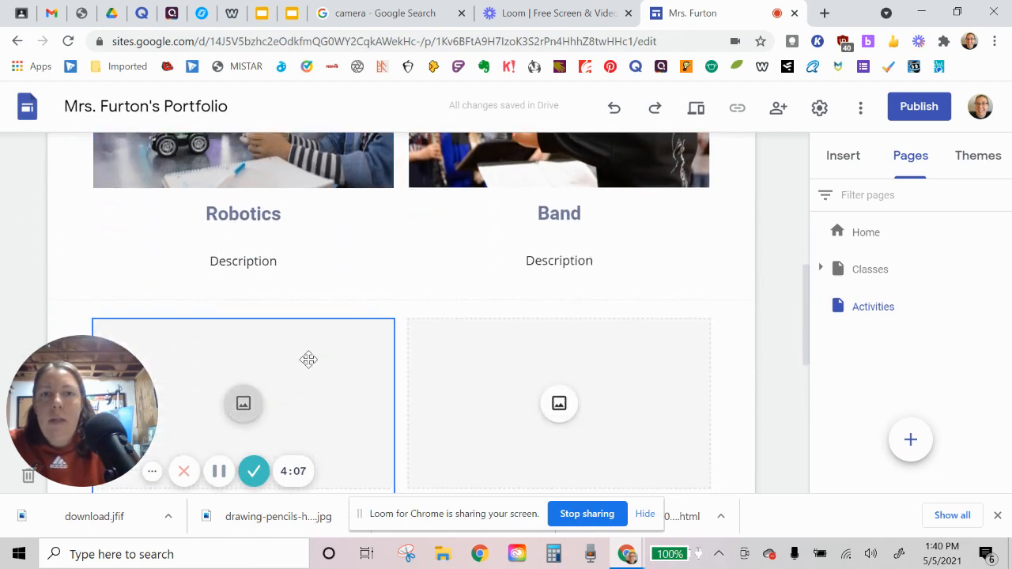
scroll(310, 359, up, 2)
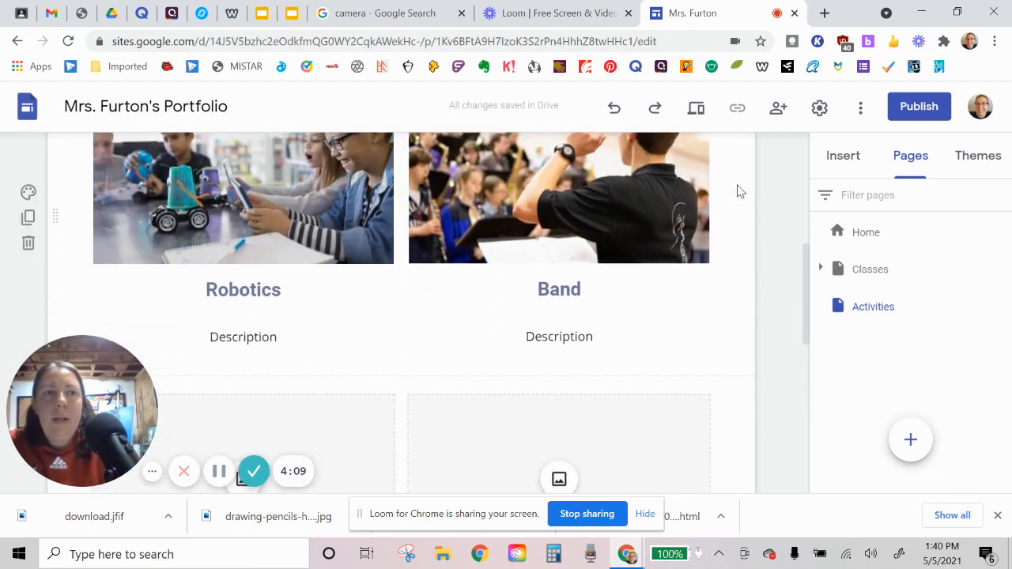
click(844, 158)
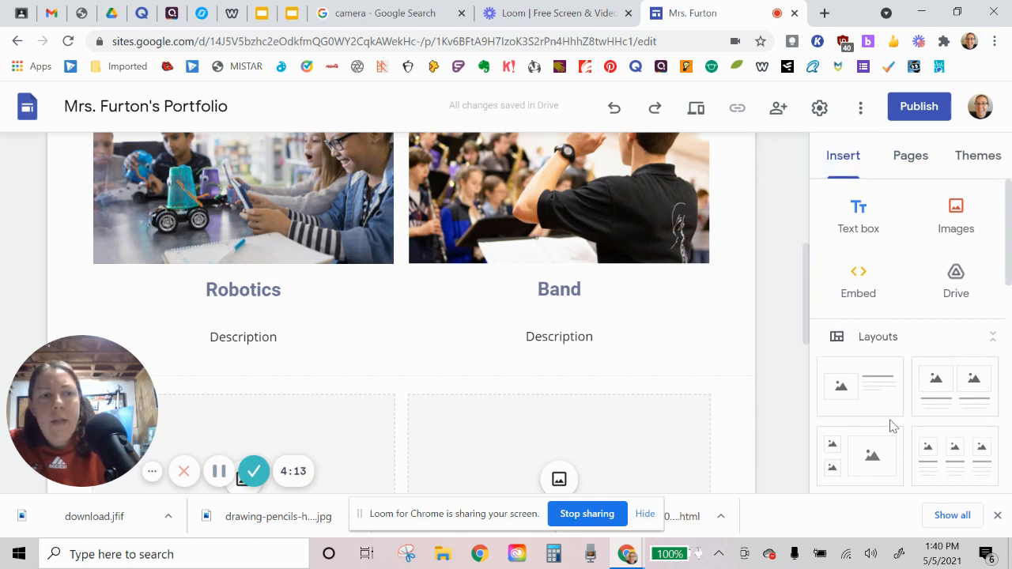
scroll(892, 428, down, 3)
scroll(909, 277, up, 3)
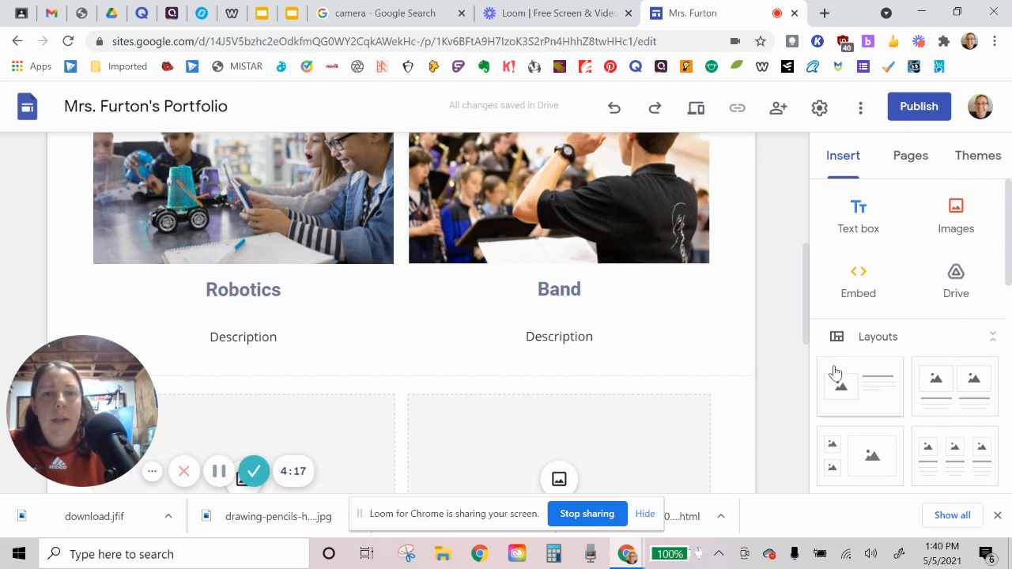
Step: Delete the Robotics and Band sections, including their pictures and descriptions, from the Projects page
click(441, 283)
click(320, 285)
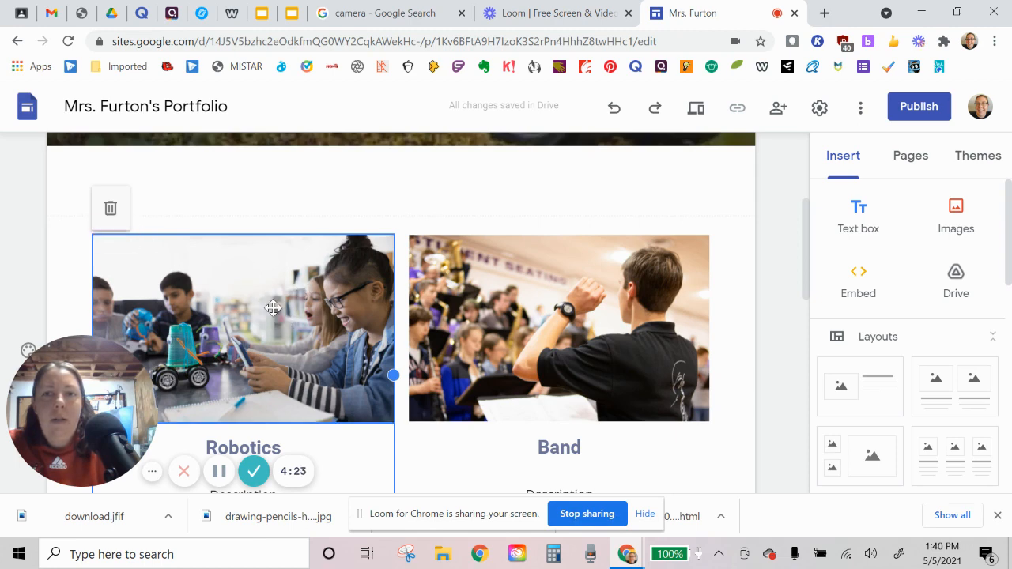
click(111, 209)
click(436, 202)
click(427, 167)
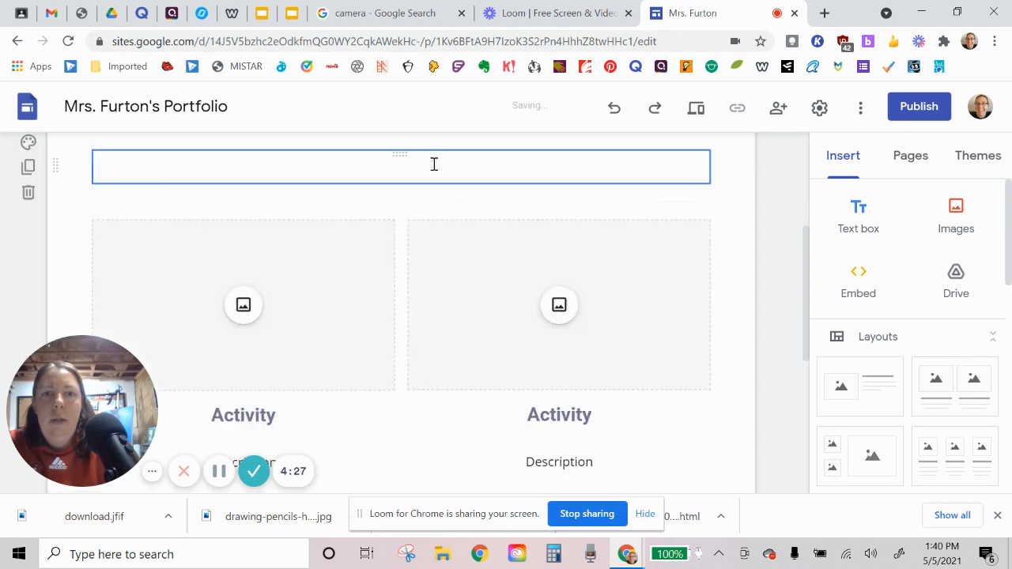
Step: Delete the two placeholder Activity sections with empty image frames from the Projects page
click(208, 255)
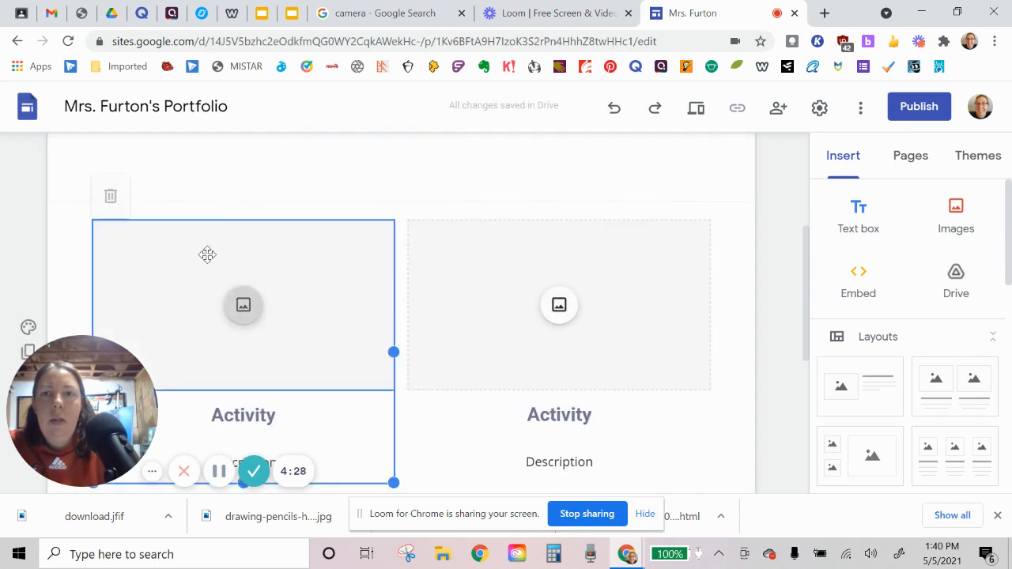
click(110, 194)
click(475, 271)
click(427, 194)
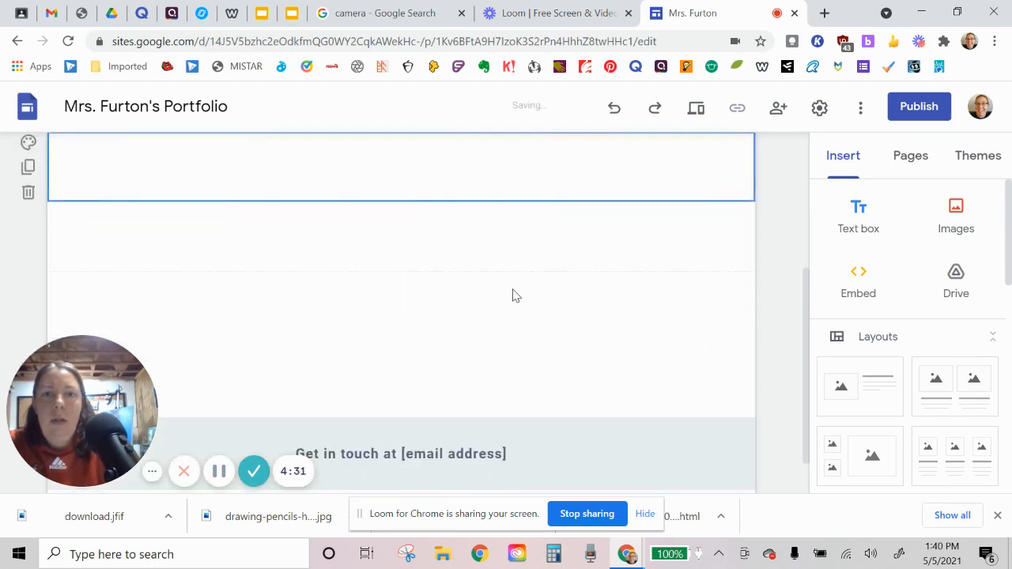
Step: Insert the layout with one image beside a heading and text into the emptied area below the Projects header
scroll(514, 307, down, 1)
scroll(515, 310, up, 3)
scroll(515, 310, down, 2)
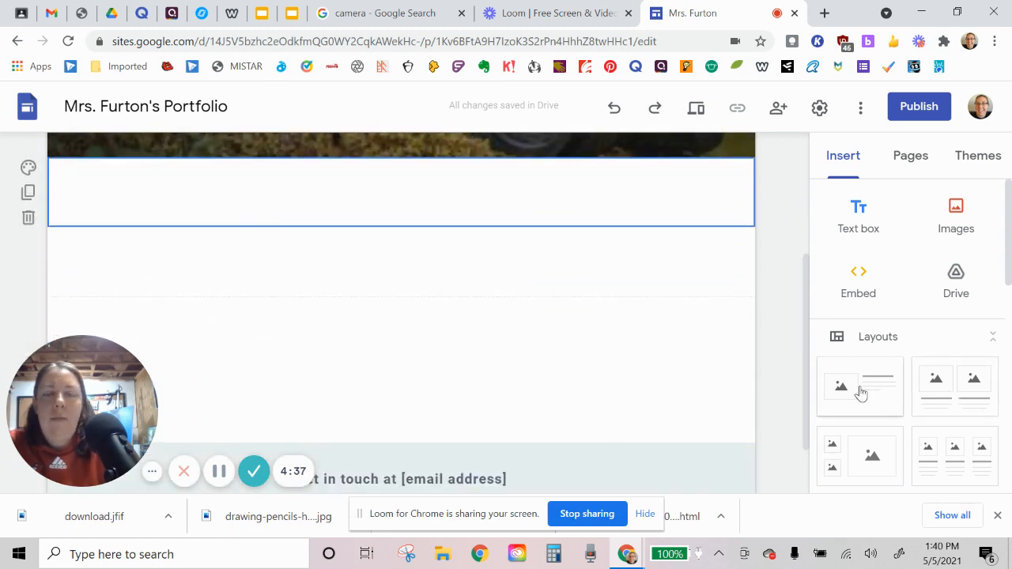
drag(863, 388, 189, 219)
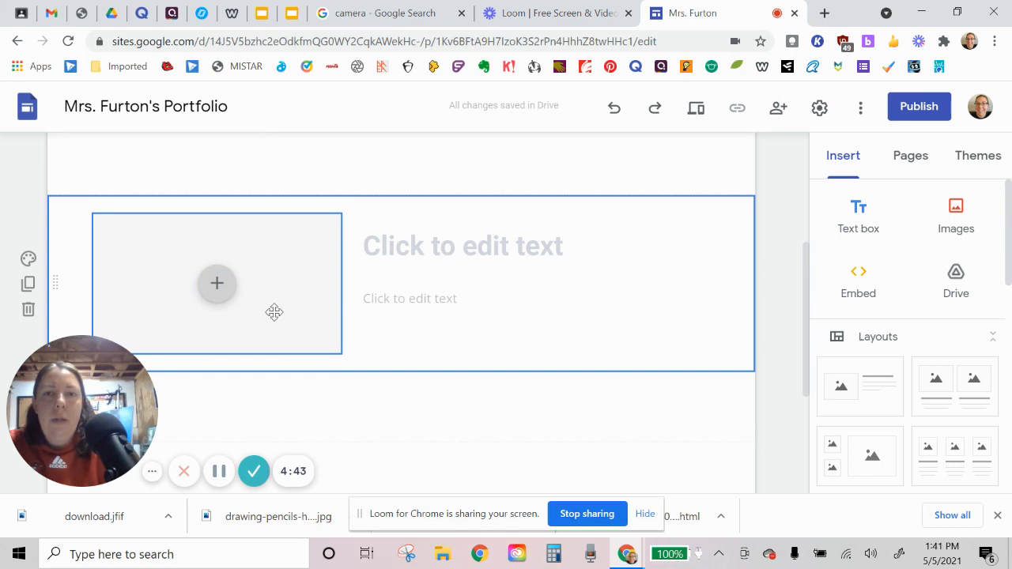
Step: Fill the new layout's image placeholder by uploading the download picture from the Desktop
click(219, 286)
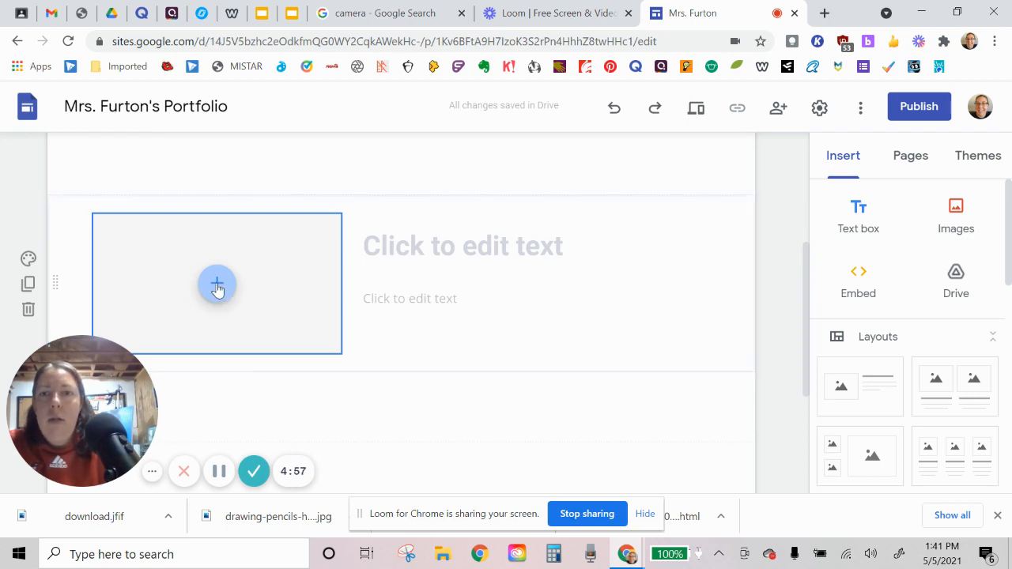
click(243, 294)
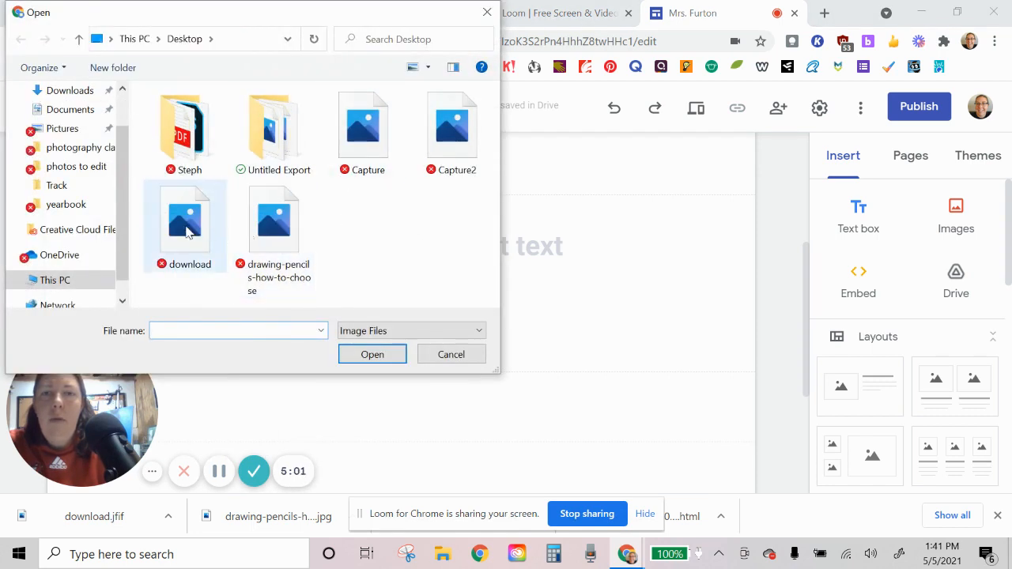
click(182, 231)
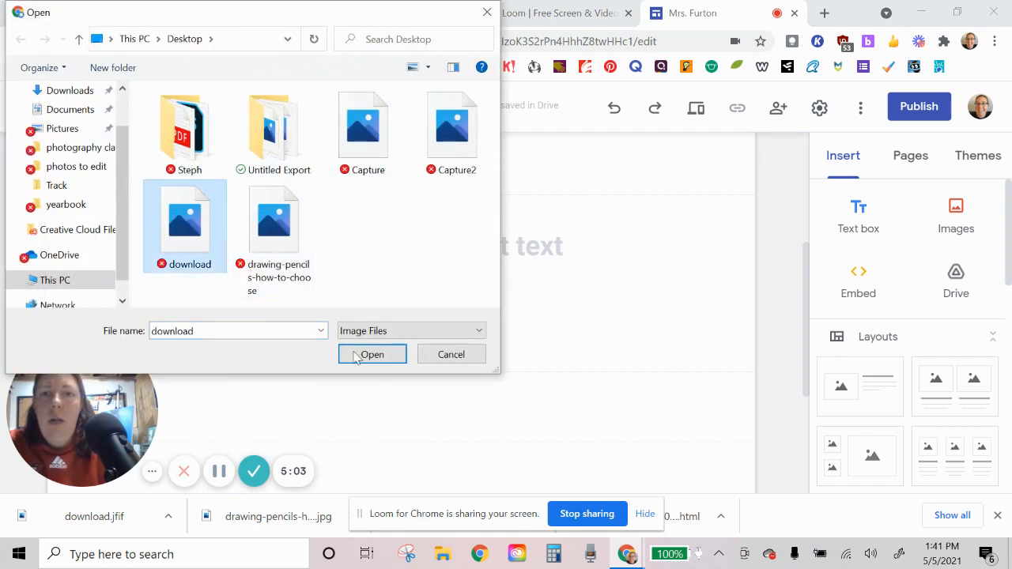
click(386, 357)
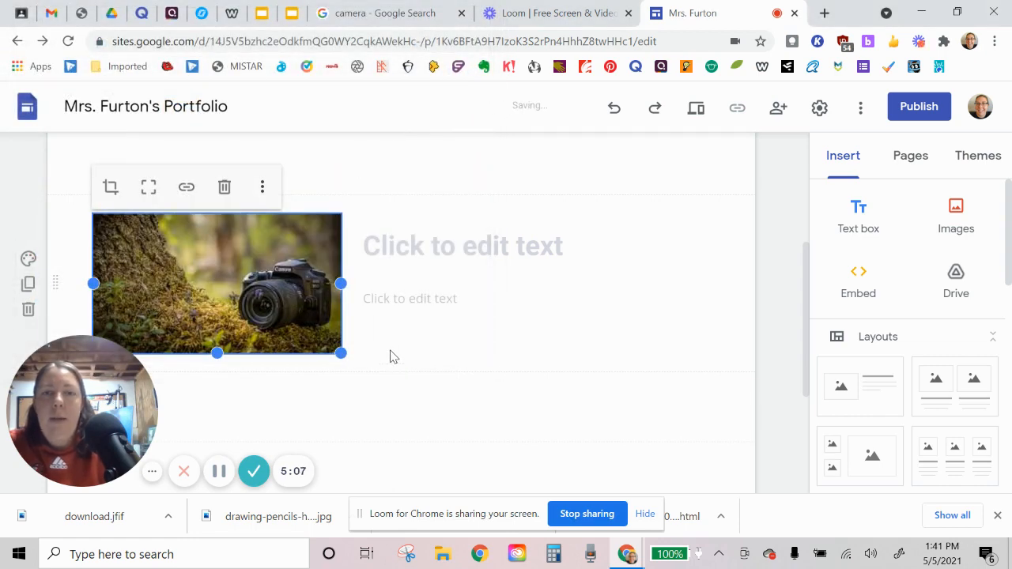
click(393, 357)
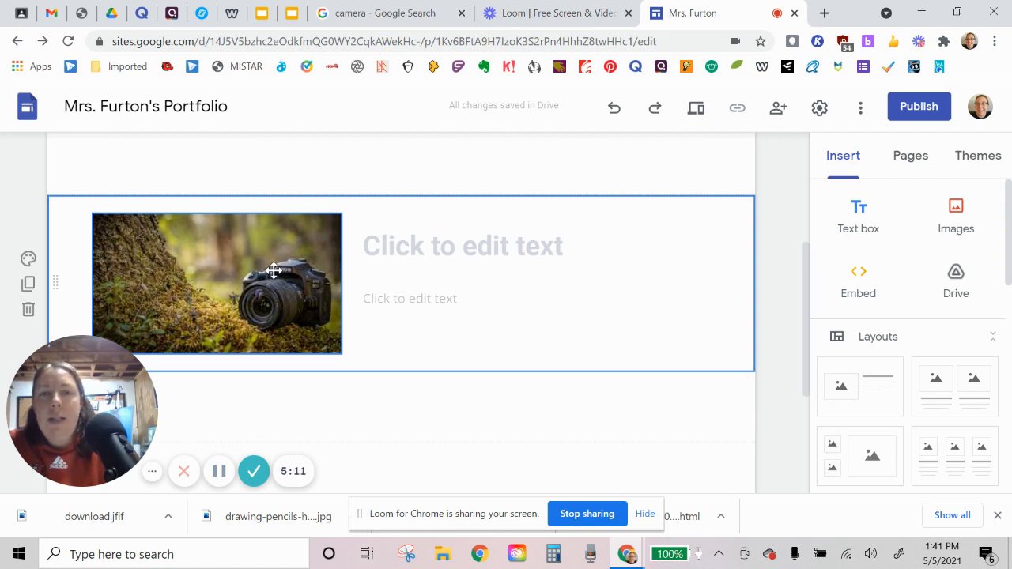
Step: Enter "Name of Project" as the heading beside the camera picture and "Answer those questions in this space." as the text below it
click(426, 254)
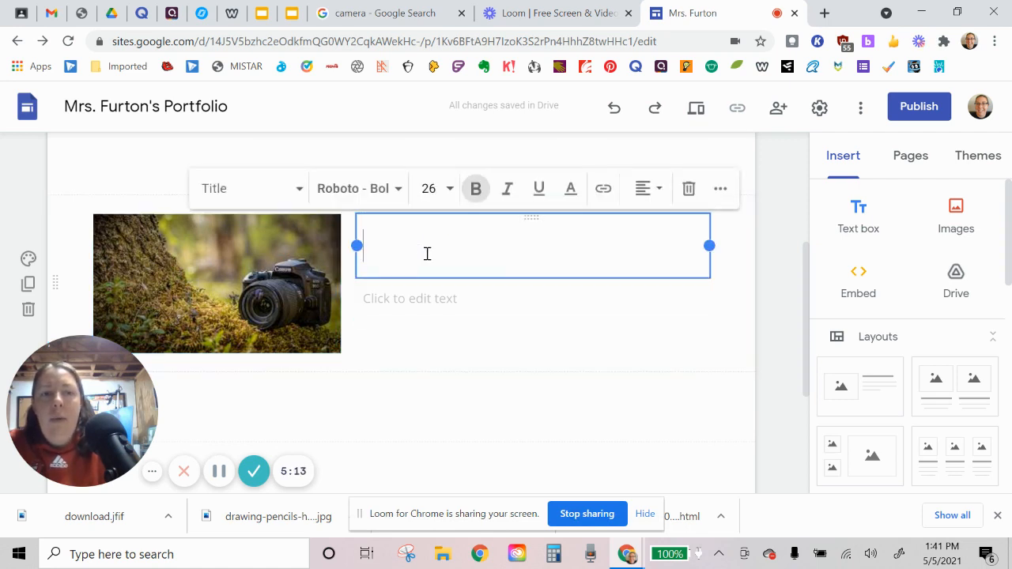
text(Name)
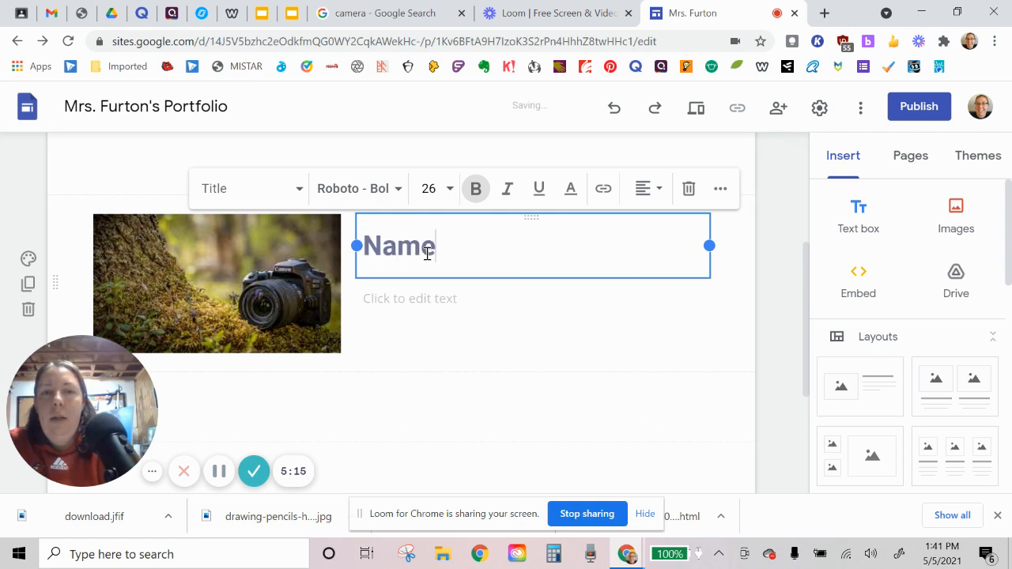
text( of Project)
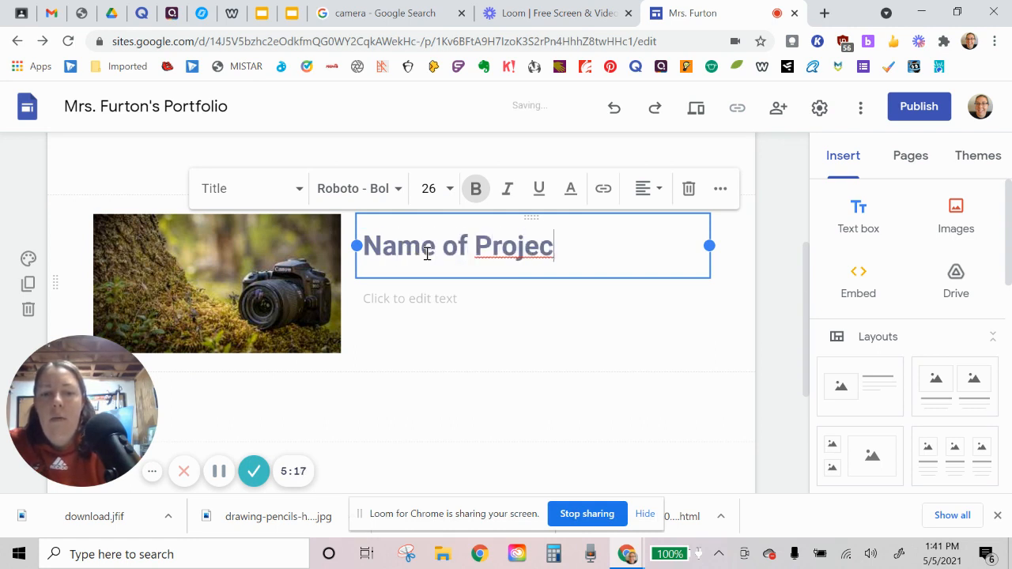
click(374, 298)
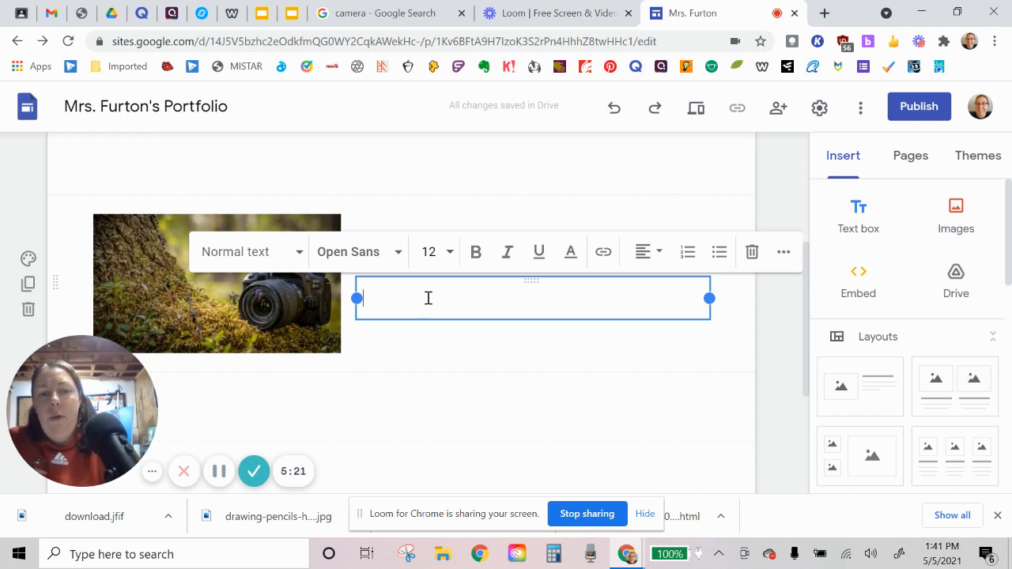
text(A)
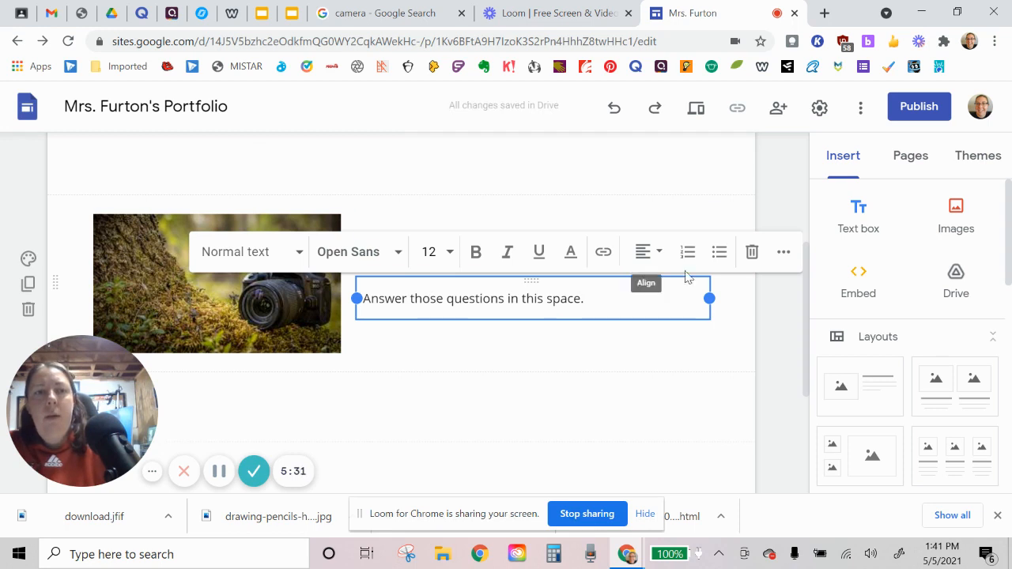
click(786, 318)
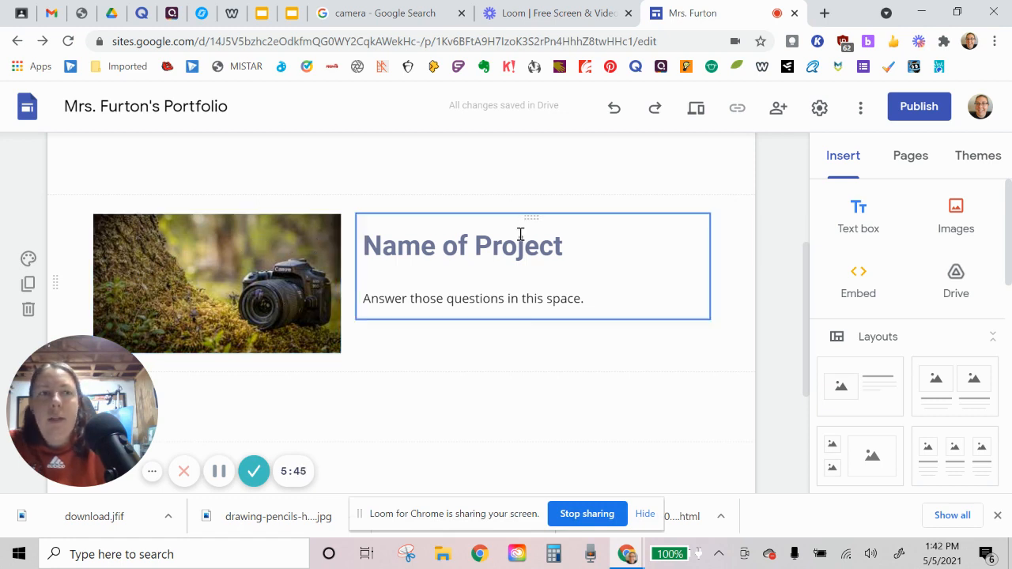
Step: Add a text box above the camera picture section reading "Exposure Triangle Project"
click(845, 209)
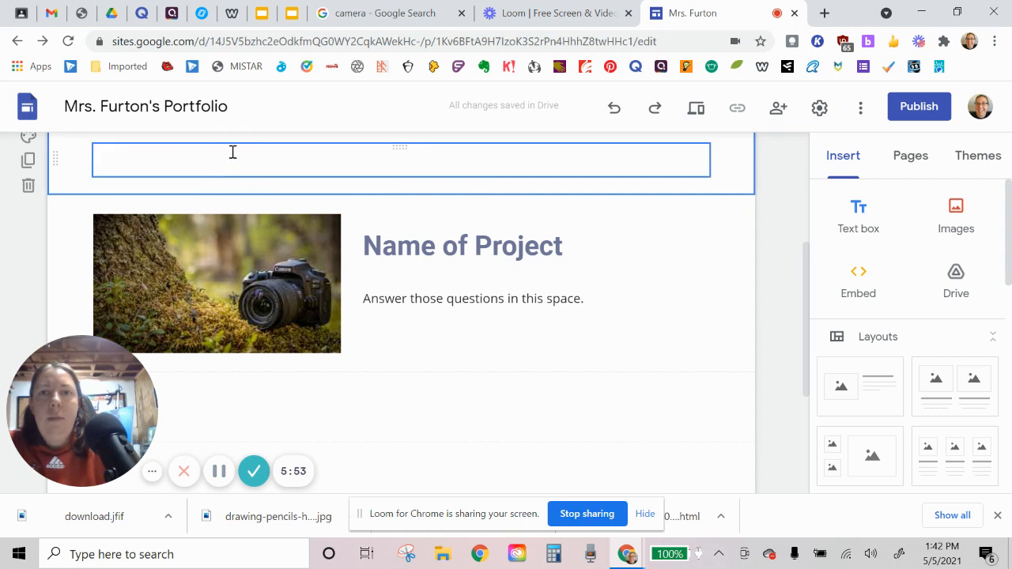
click(870, 228)
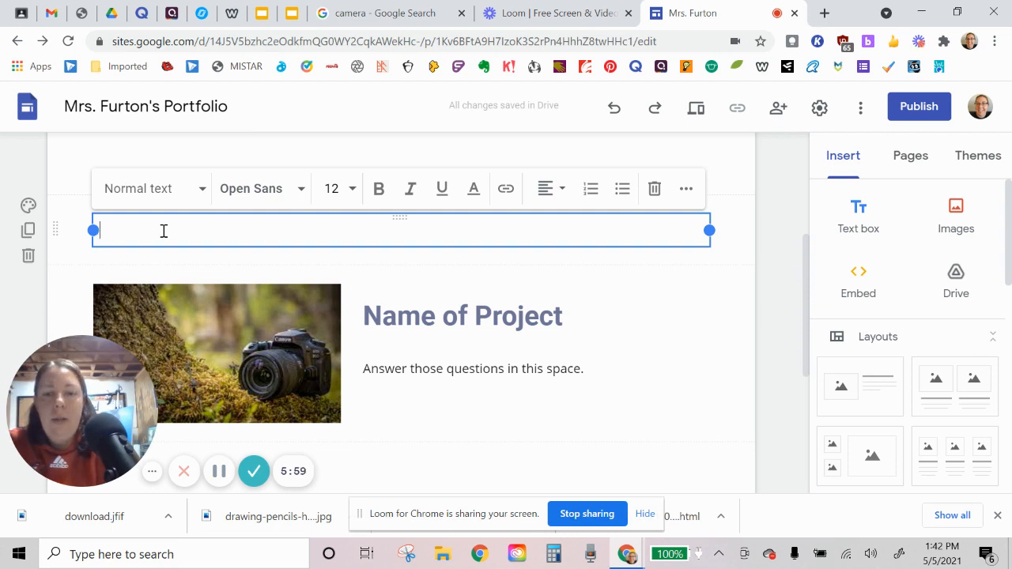
text(Exposure Triangle Project)
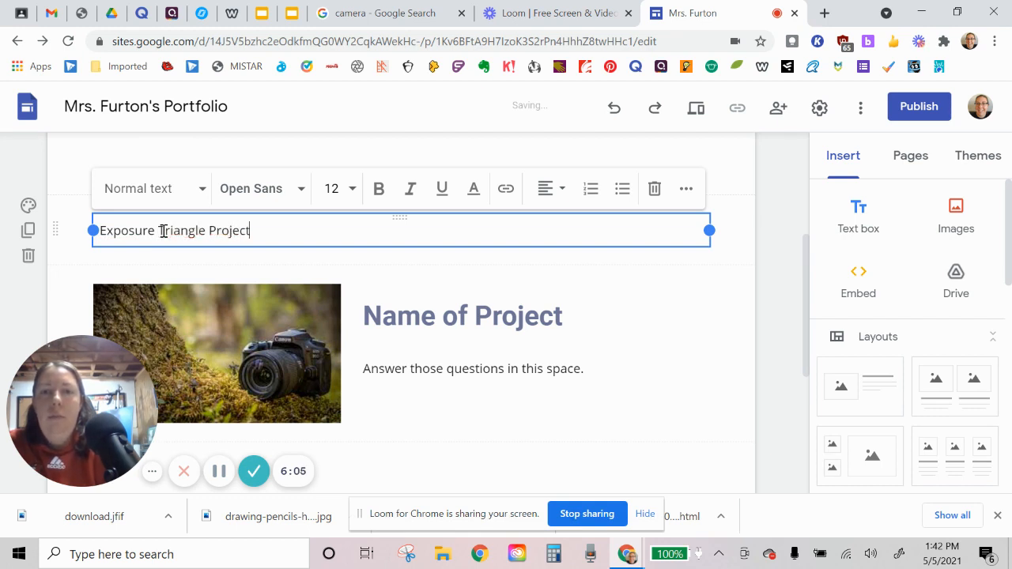
click(769, 222)
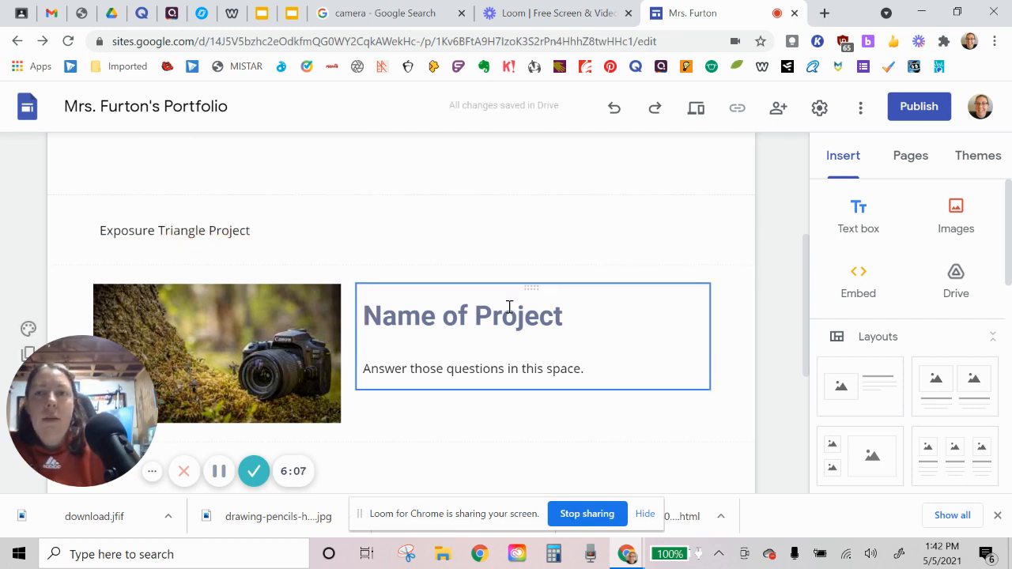
Step: Set the "Exposure Triangle Project" text to size 18, and apply the Title style to it
triple_click(218, 228)
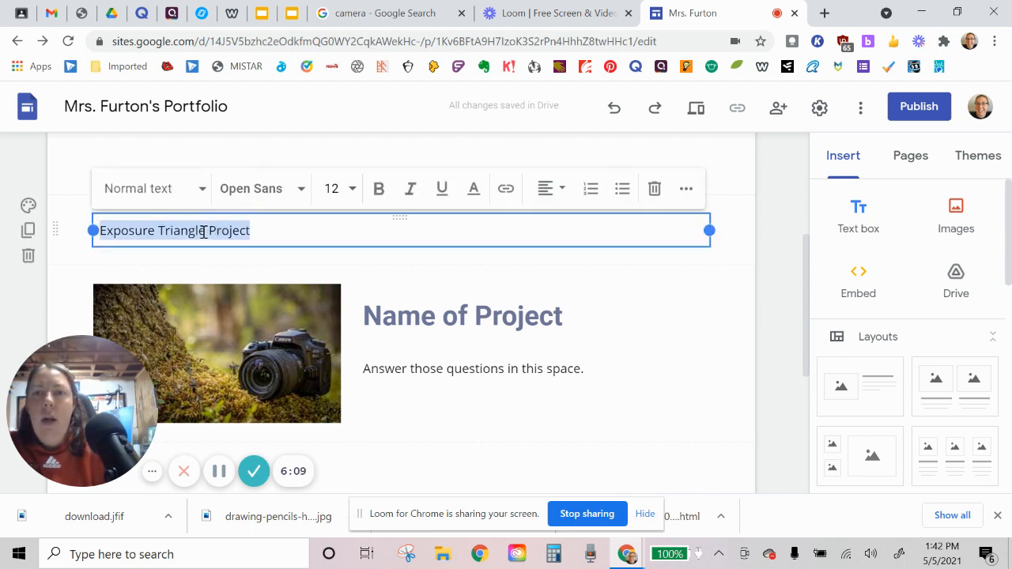
click(346, 194)
scroll(335, 388, down, 1)
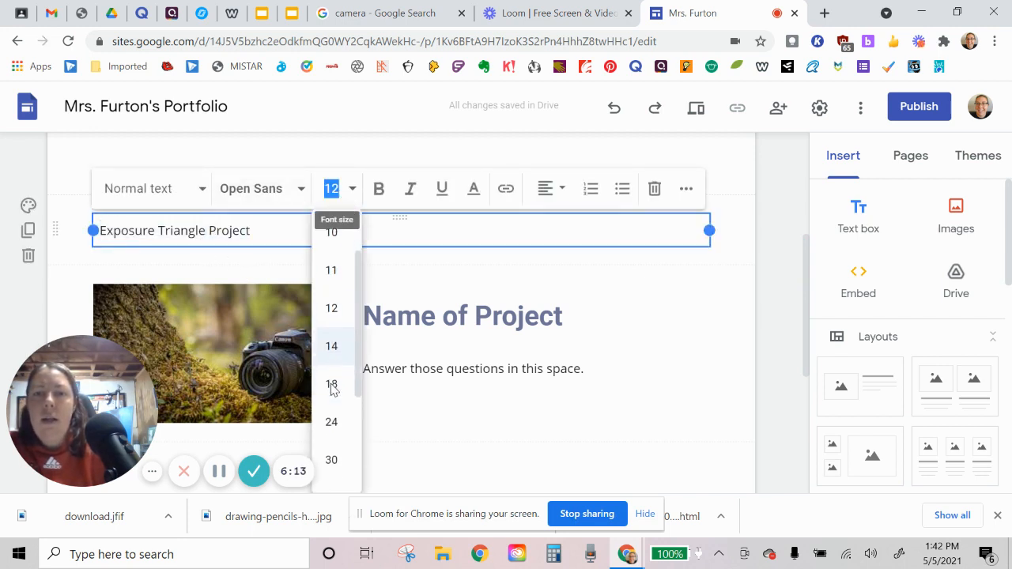
click(331, 385)
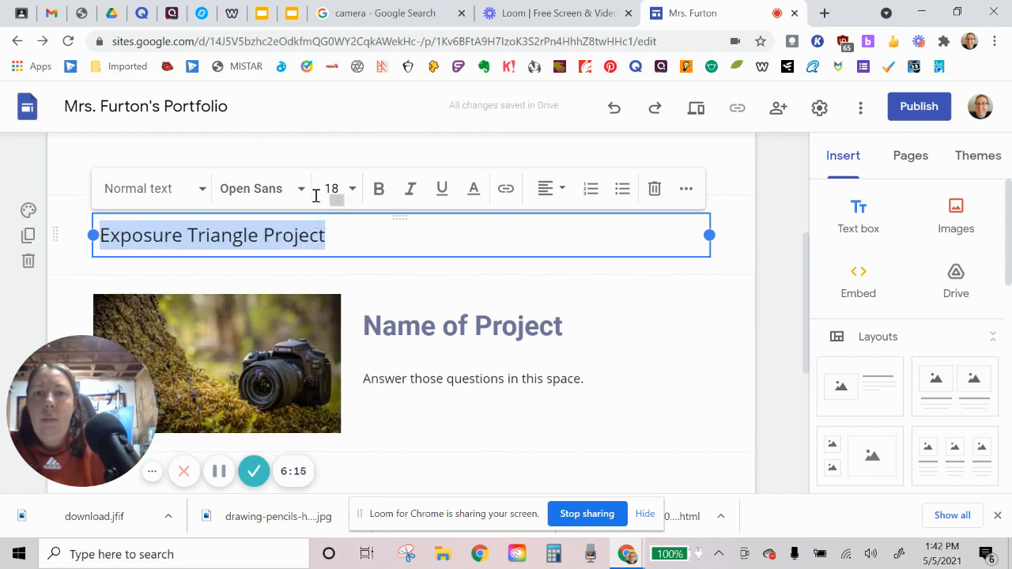
click(208, 195)
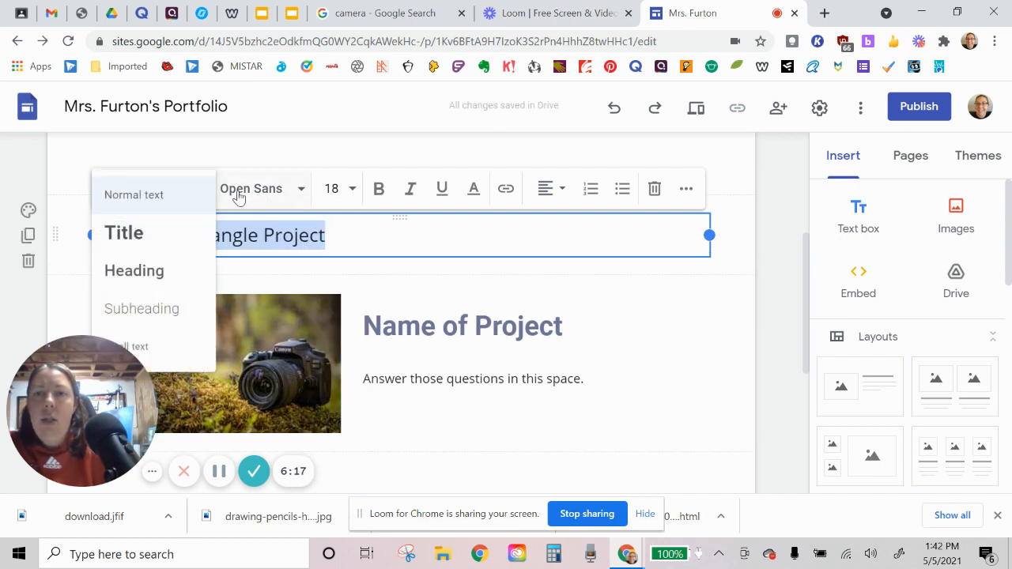
click(160, 232)
Step: Try the Alfa Slab One font on the "Exposure Triangle Project" title, and replace it with Amatic SC
click(257, 190)
mouse_move(323, 229)
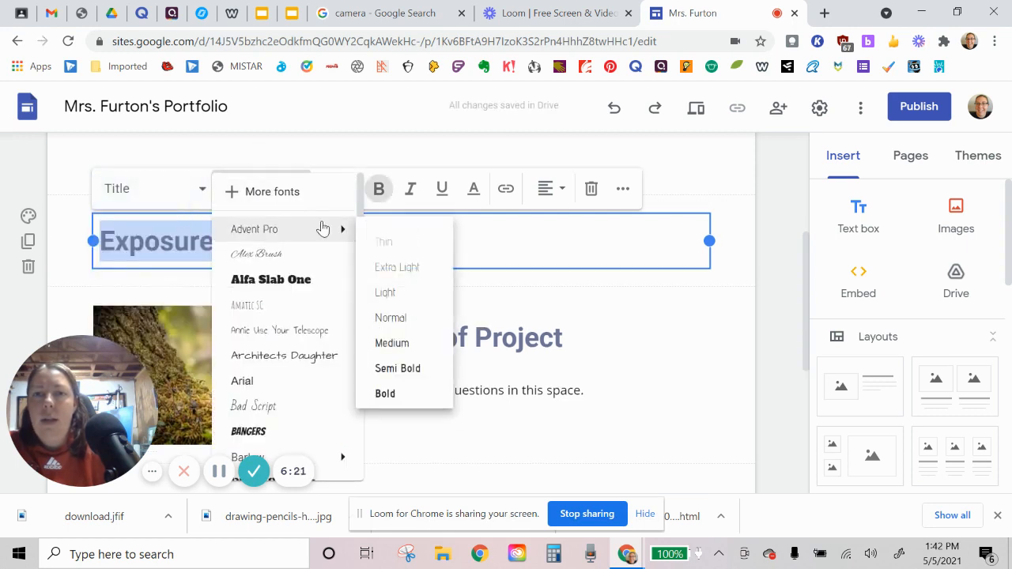
click(312, 285)
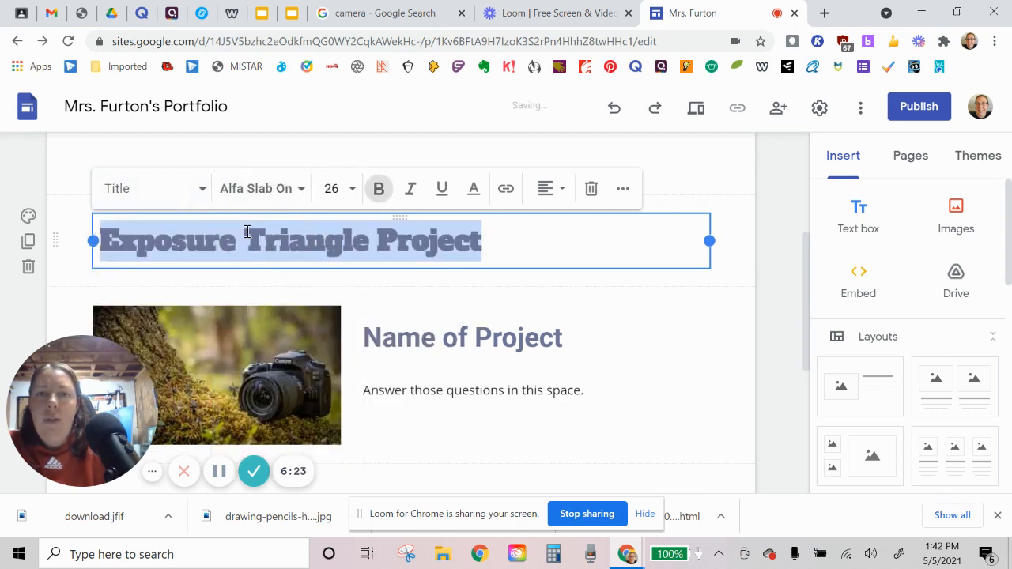
click(289, 195)
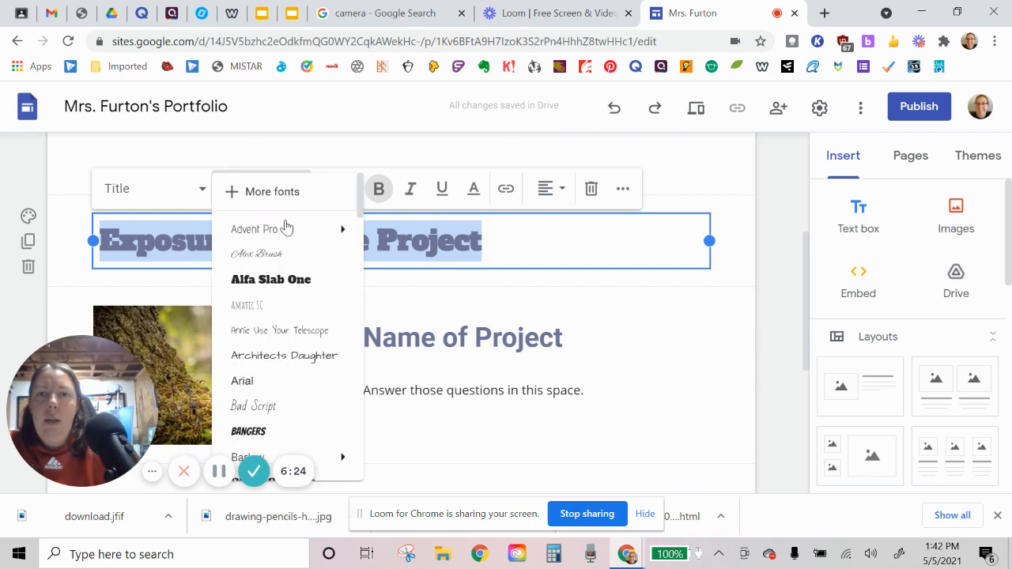
click(286, 314)
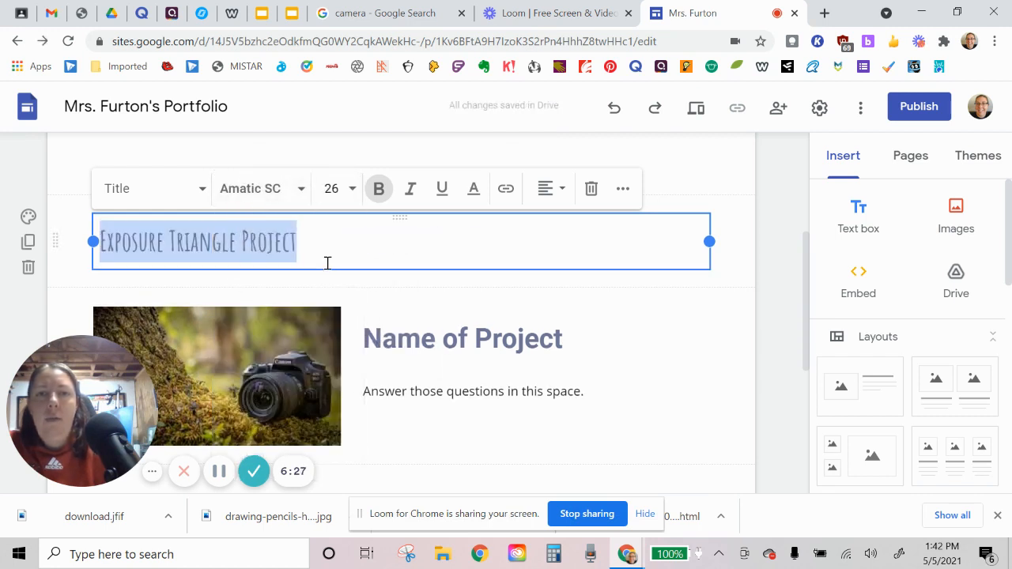
Step: Set the font of the "Name of Project" heading beside the camera picture to Amatic SC
triple_click(452, 340)
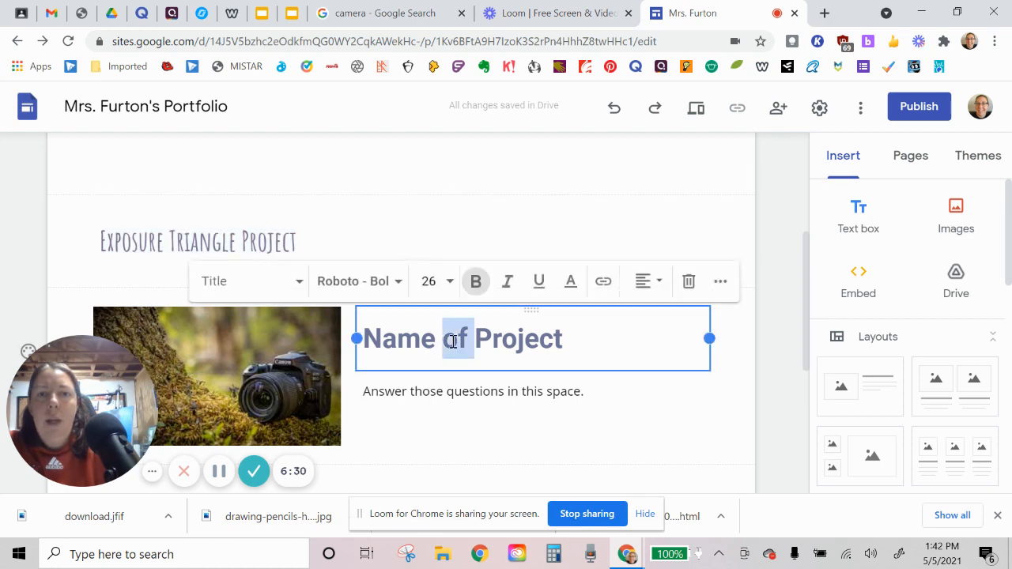
click(375, 281)
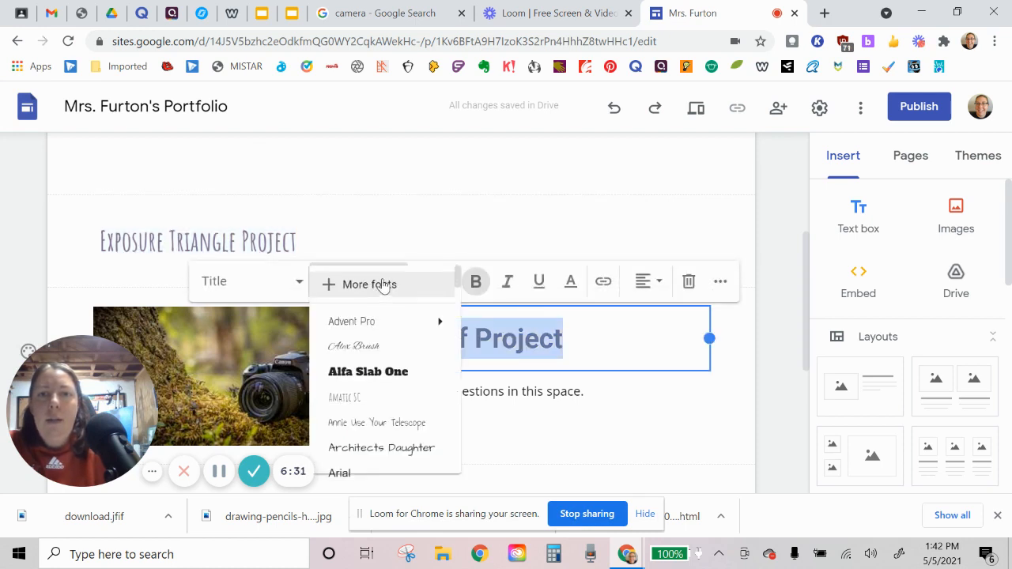
click(370, 399)
click(779, 344)
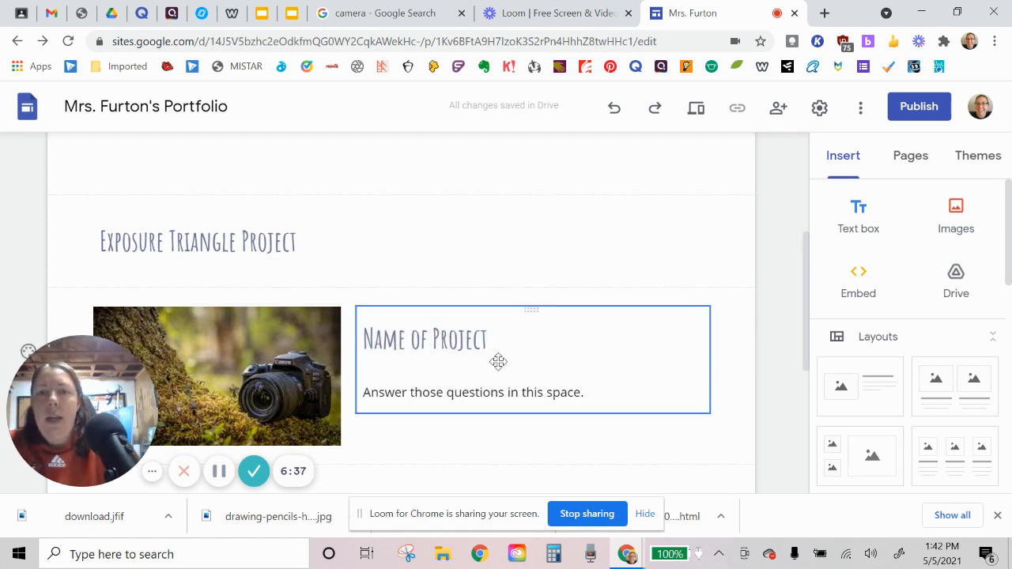
scroll(490, 358, down, 2)
scroll(474, 320, up, 2)
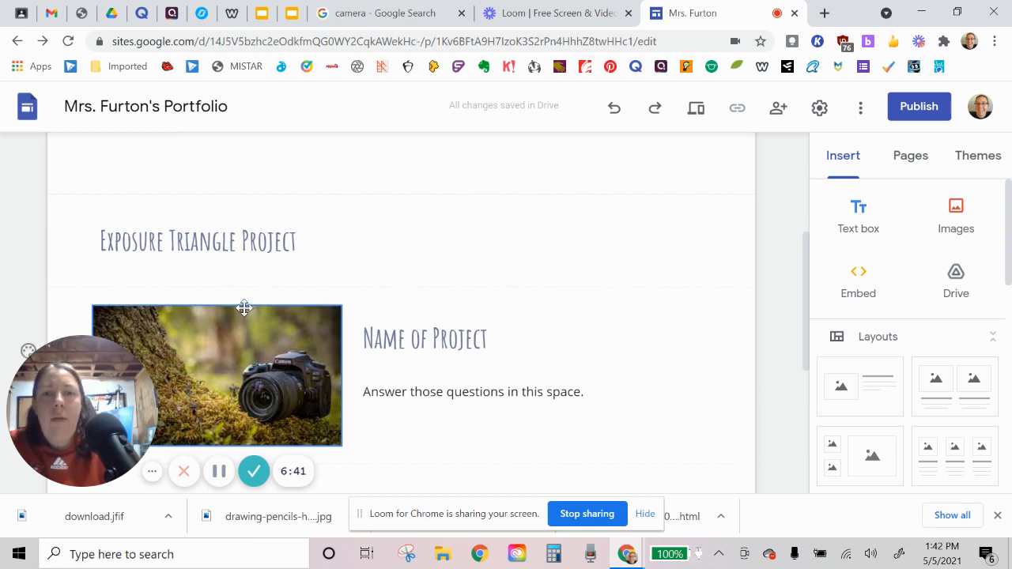
Step: Insert another layout with one picture placeholder and text beside it below the camera picture section
scroll(249, 304, down, 2)
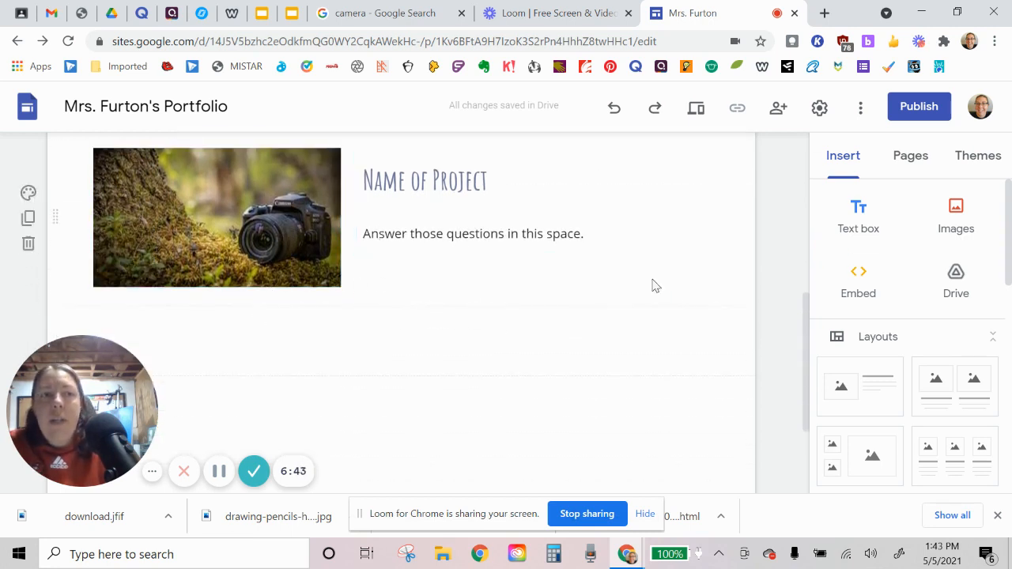
drag(847, 395, 289, 339)
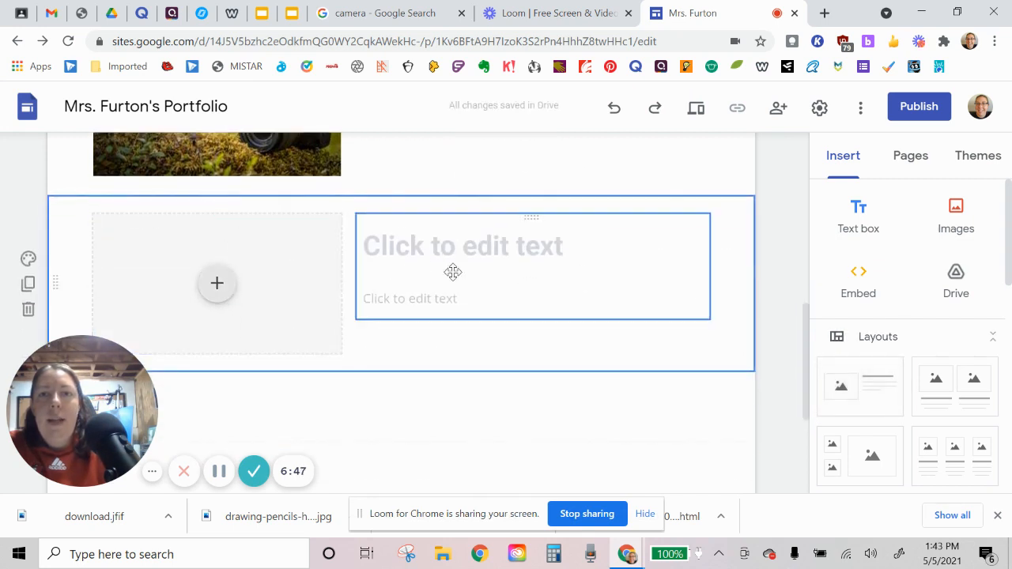
scroll(443, 273, up, 2)
scroll(380, 276, down, 1)
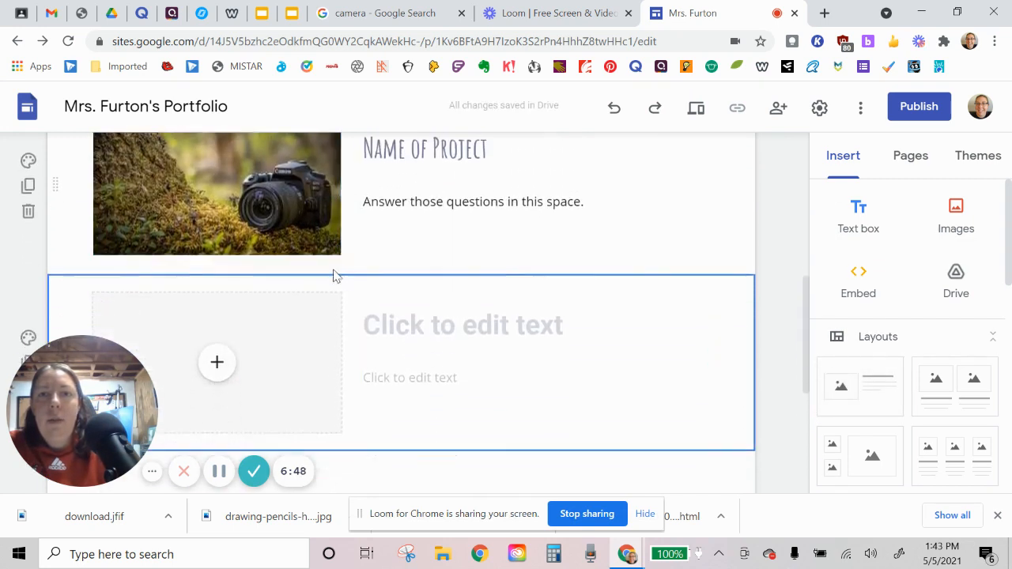
Step: Upload the drawing-pencils-how-to-choose picture into the new section's empty image placeholder, and uncrop it
click(216, 363)
click(245, 290)
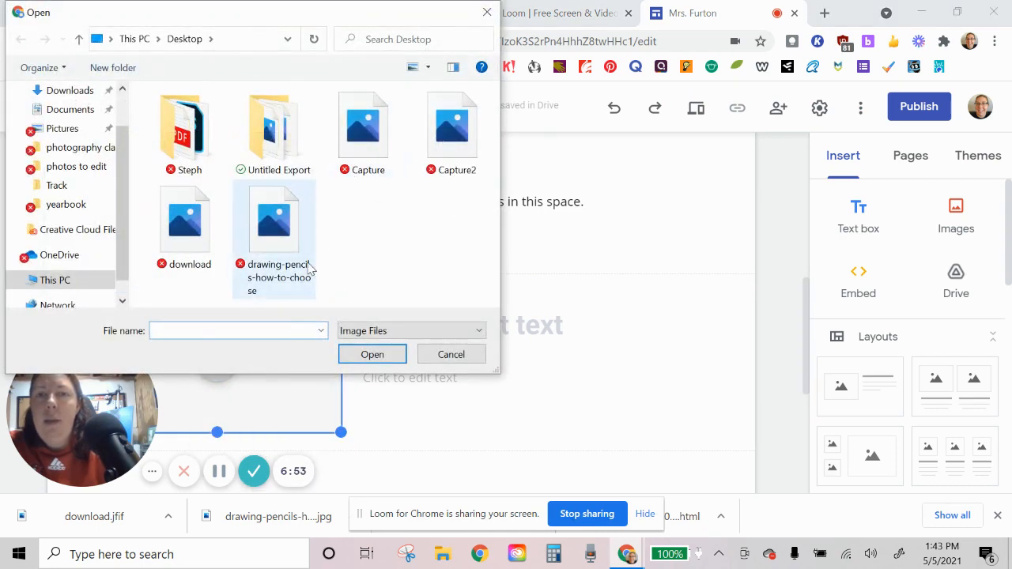
double_click(277, 229)
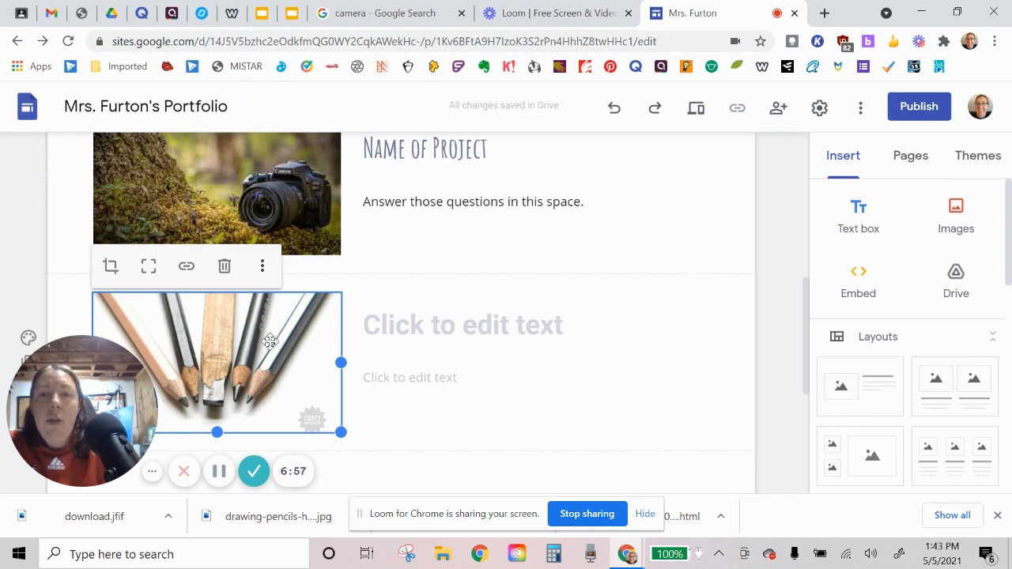
click(148, 269)
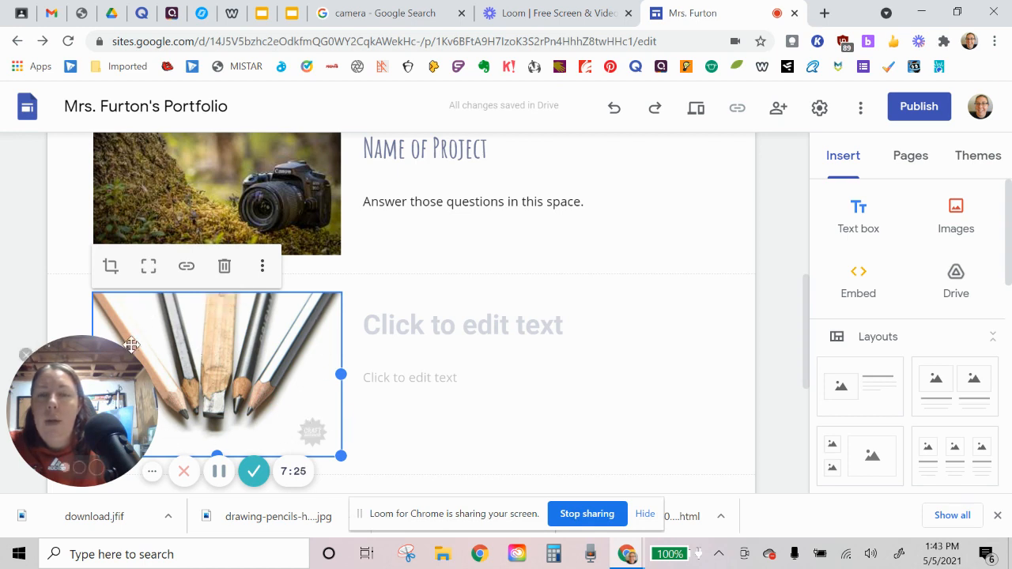
click(762, 306)
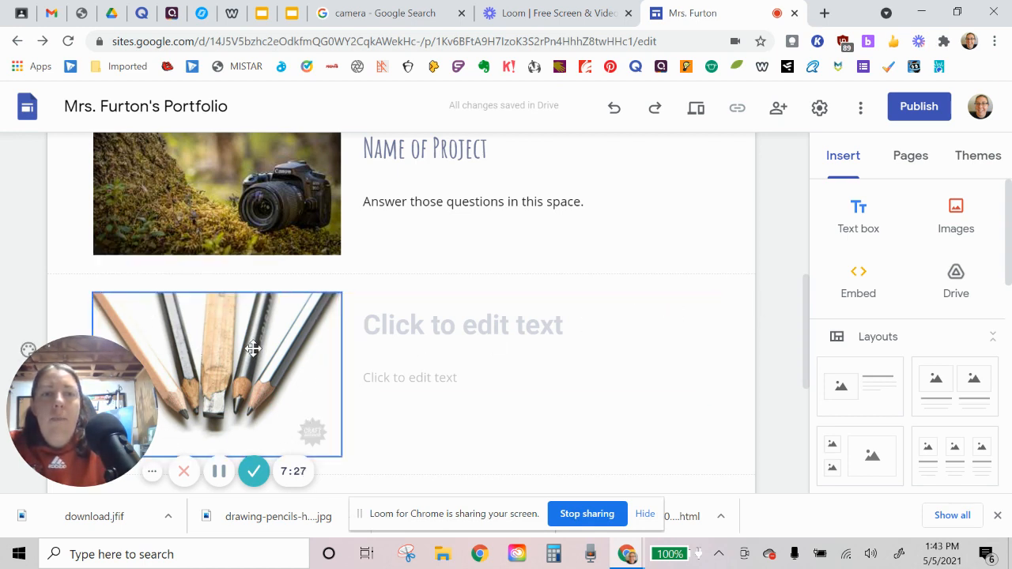
Step: Publish the site under a web address made of the owner's name plus "portfolio1", and copy the published site link
scroll(462, 255, up, 2)
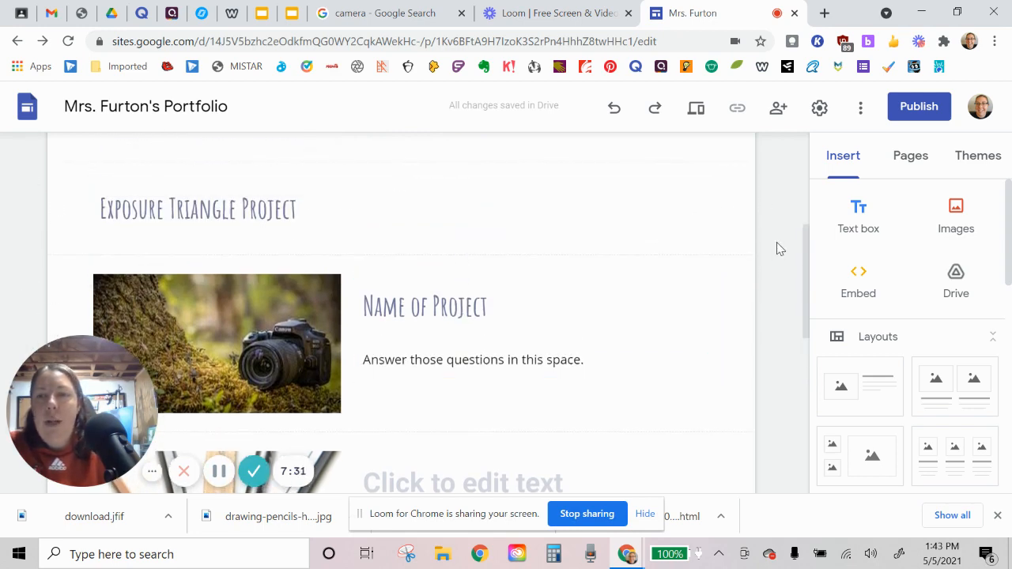
click(924, 117)
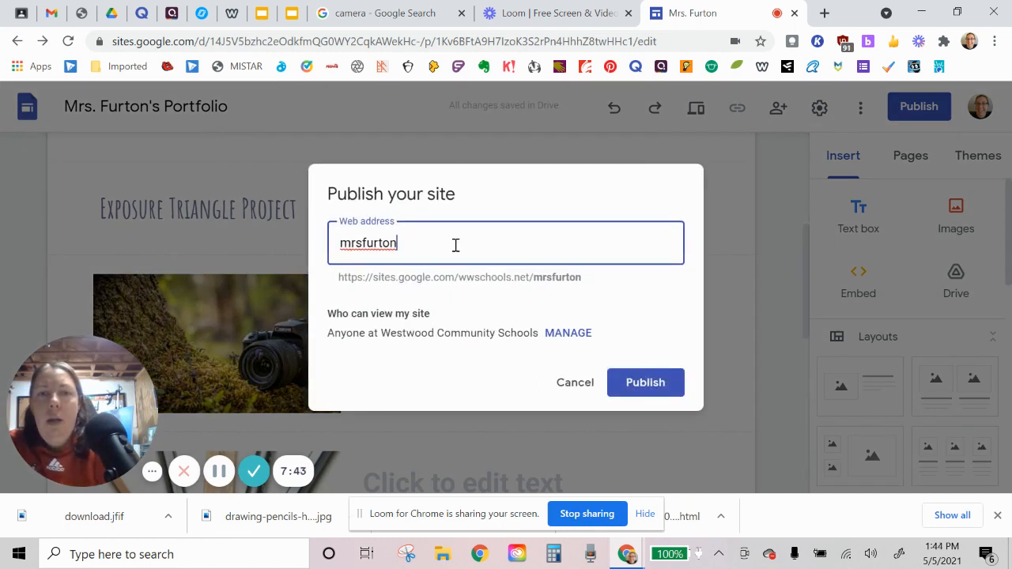
text(portfolio)
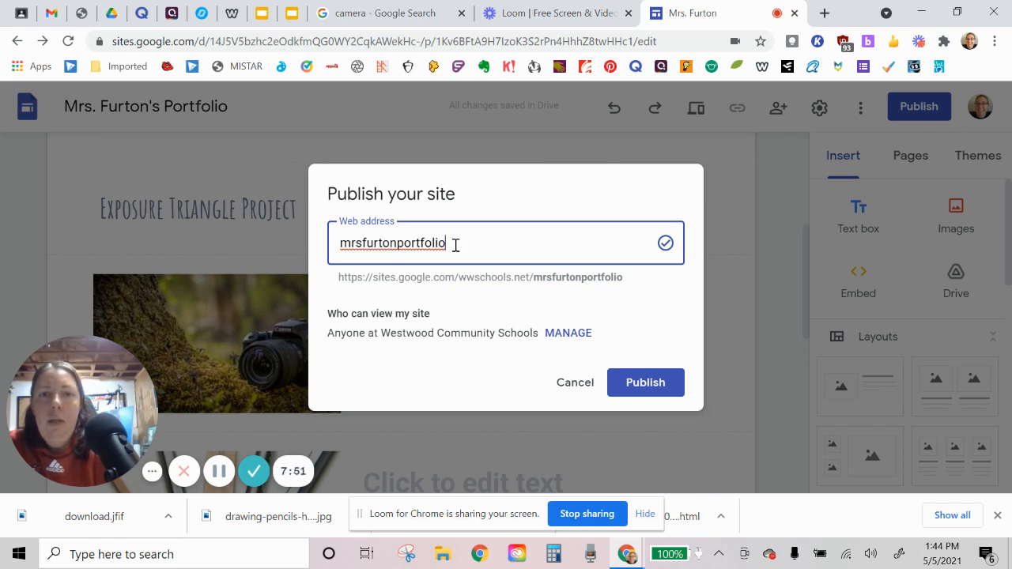
text(1)
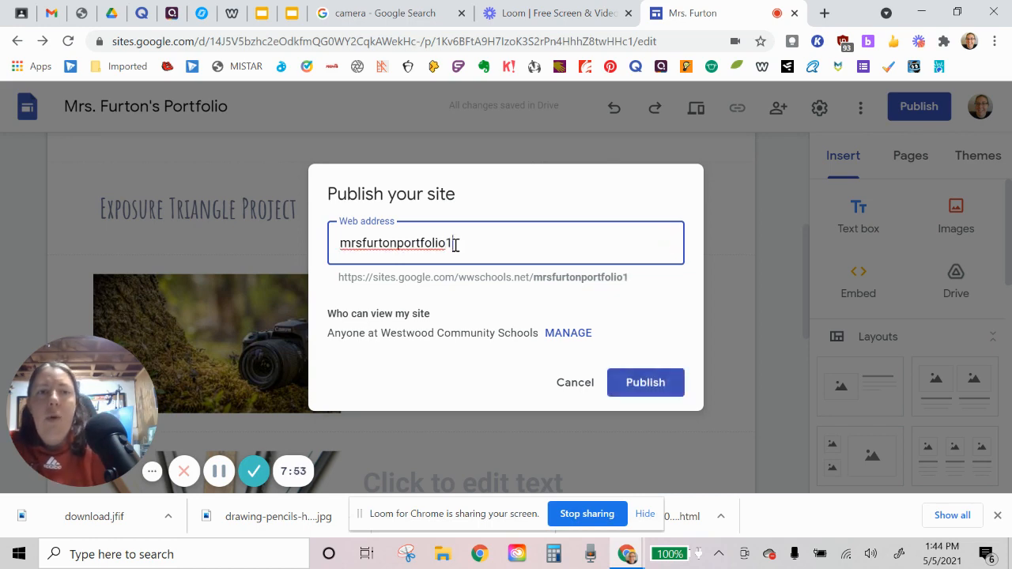
click(656, 383)
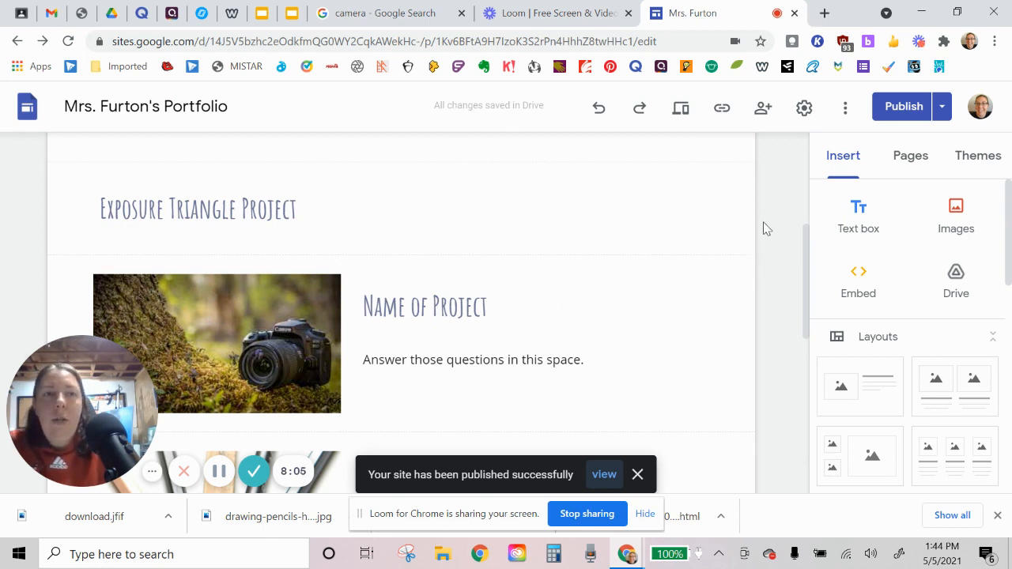
click(722, 115)
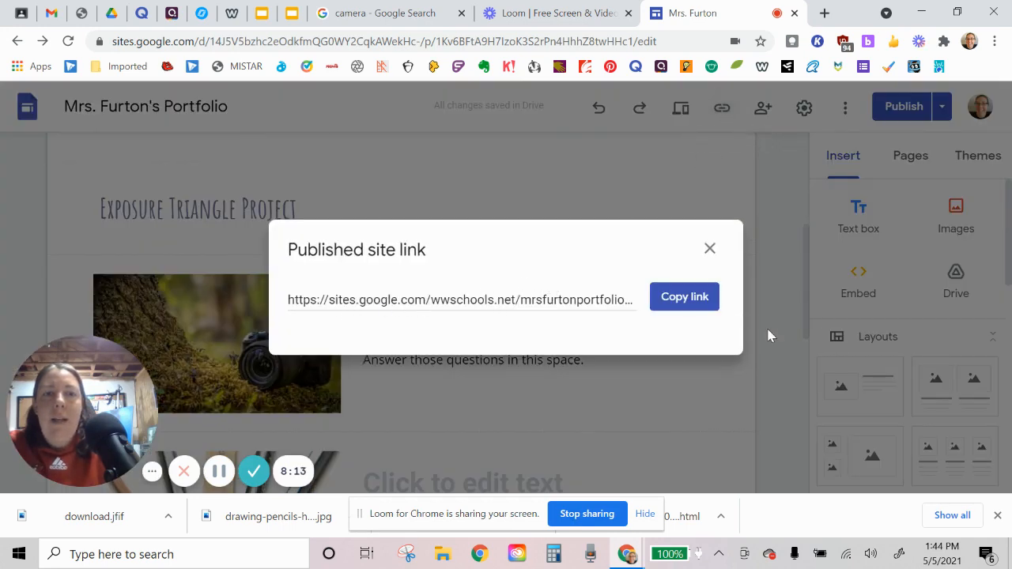
click(703, 306)
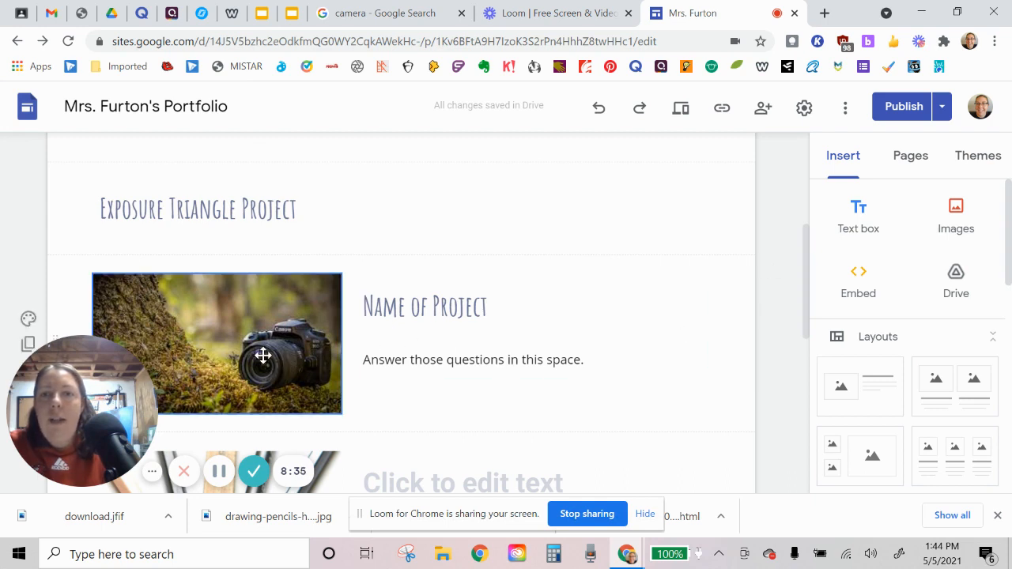
scroll(730, 296, down, 3)
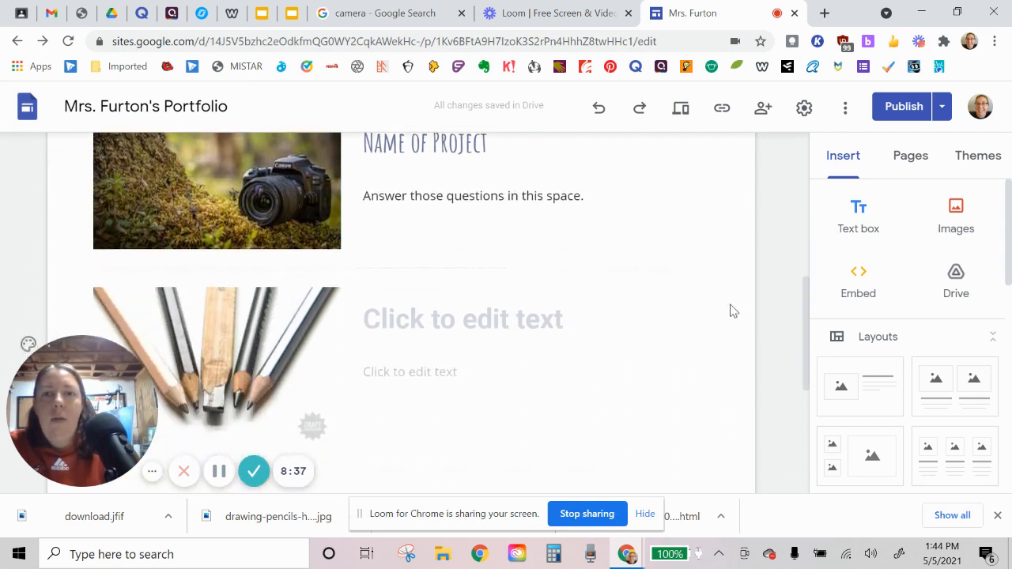
scroll(732, 322, up, 6)
scroll(732, 319, down, 3)
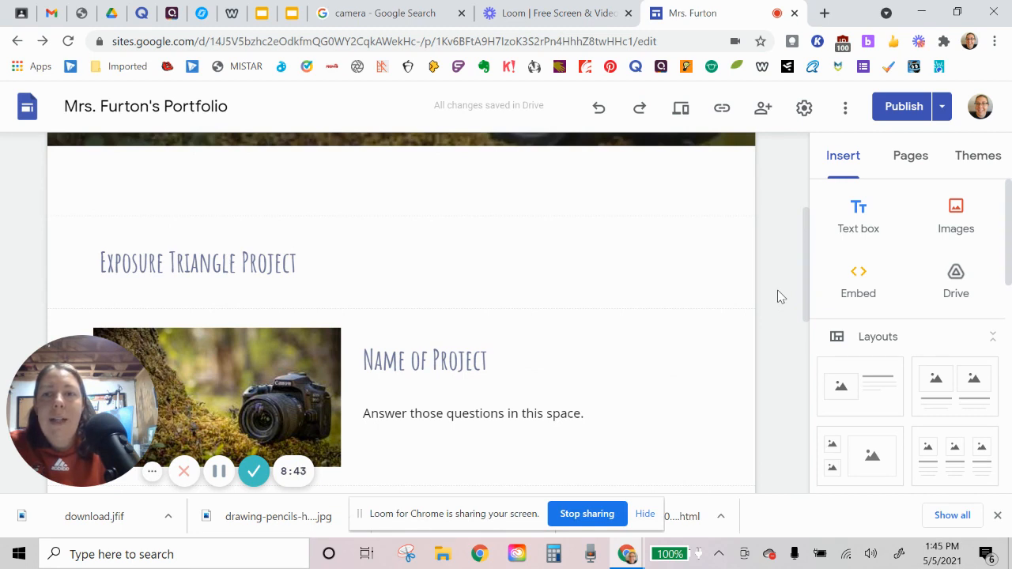
scroll(778, 297, down, 1)
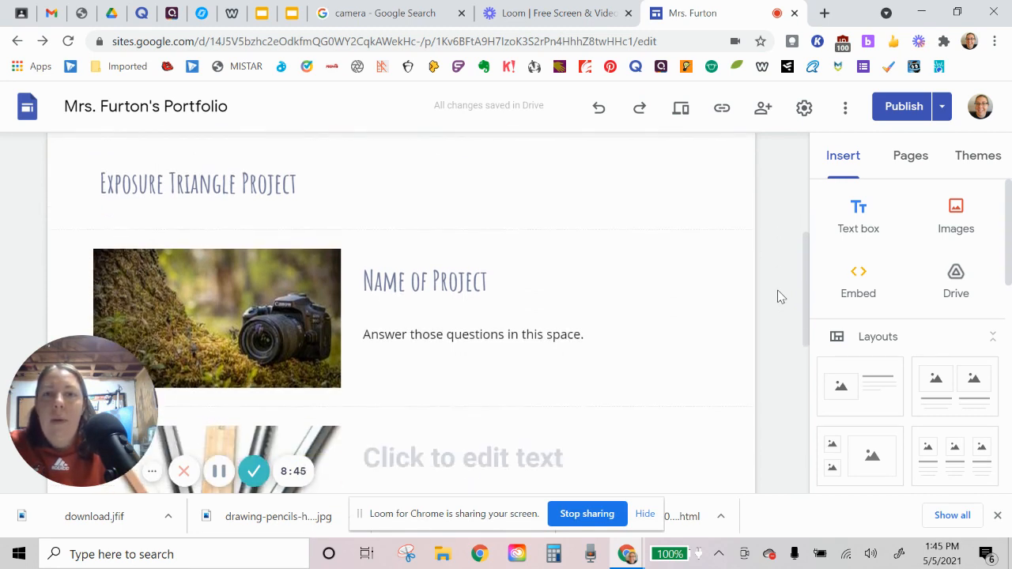
scroll(777, 297, down, 2)
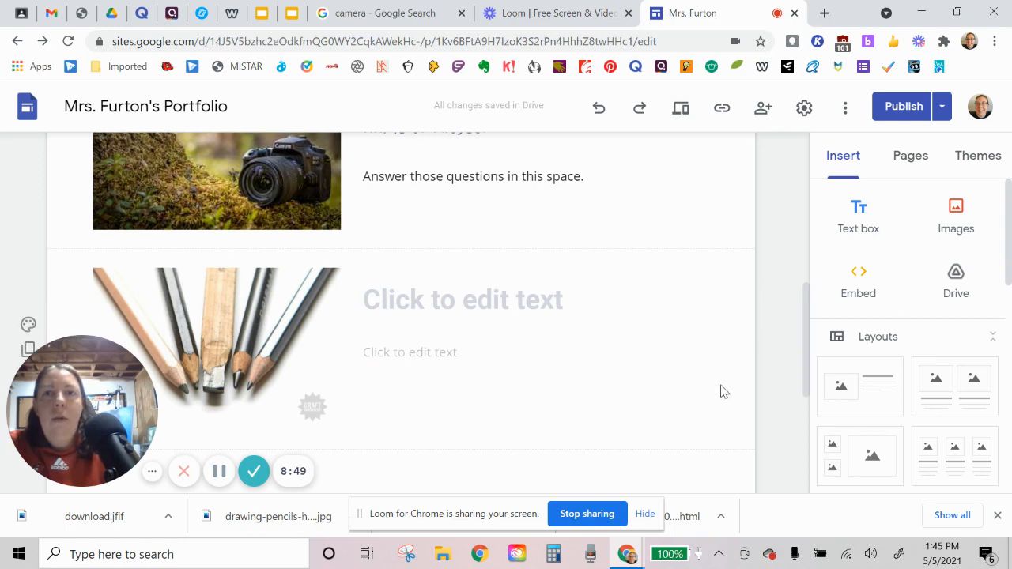
scroll(775, 341, up, 6)
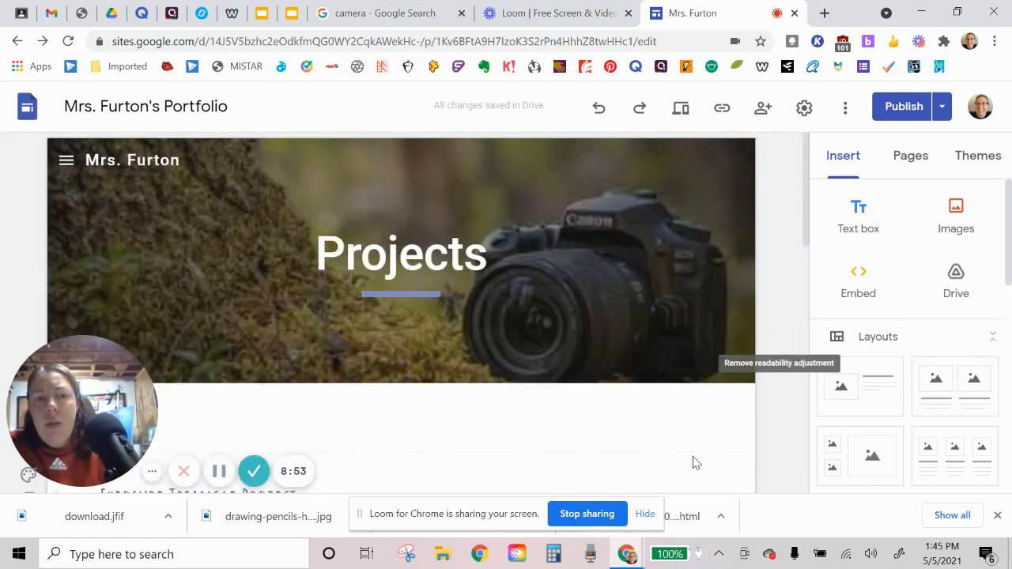
mouse_move(663, 353)
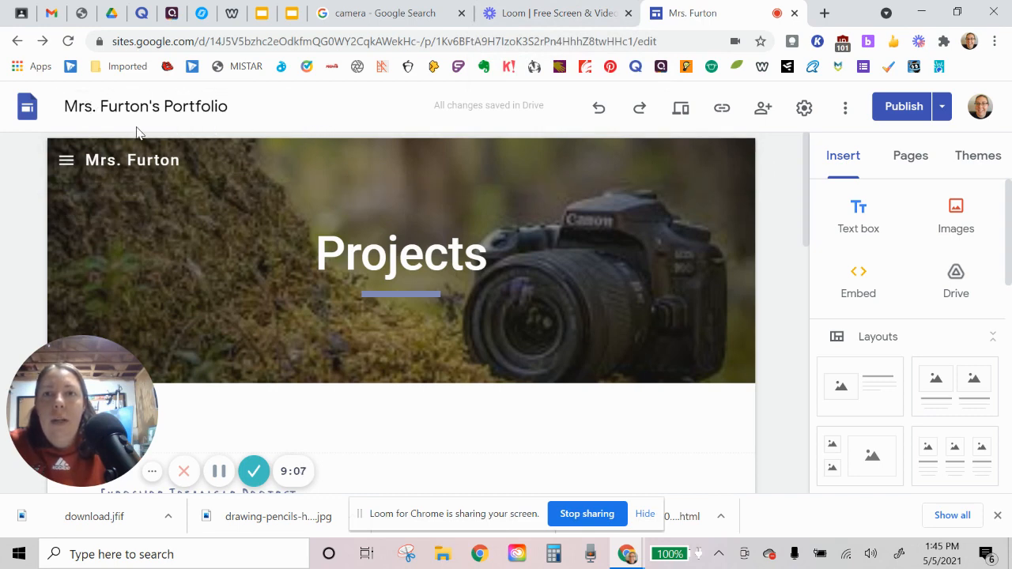
Step: Add a text box reading "New Project" below the pencils picture section
scroll(511, 265, down, 8)
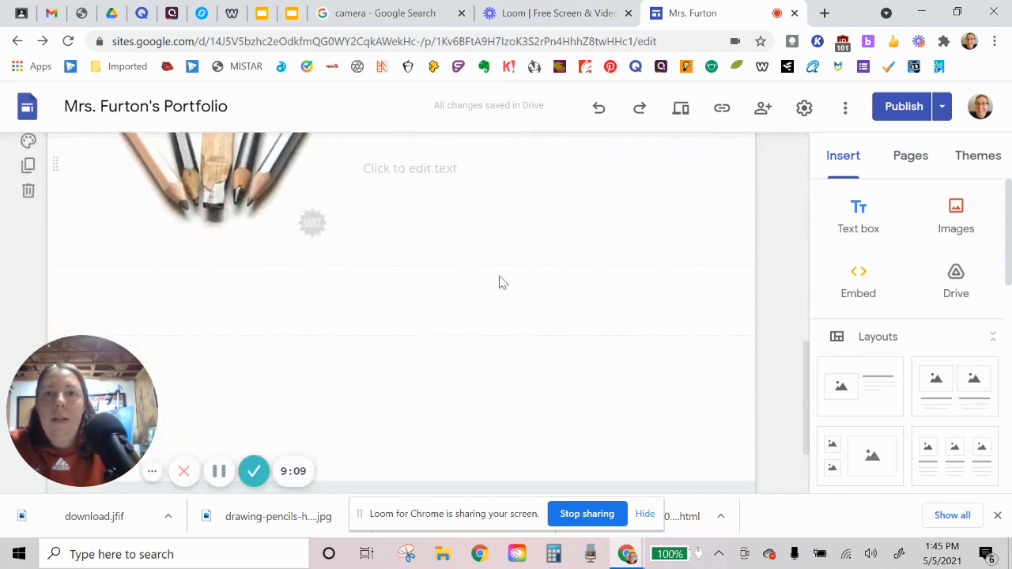
scroll(490, 279, down, 1)
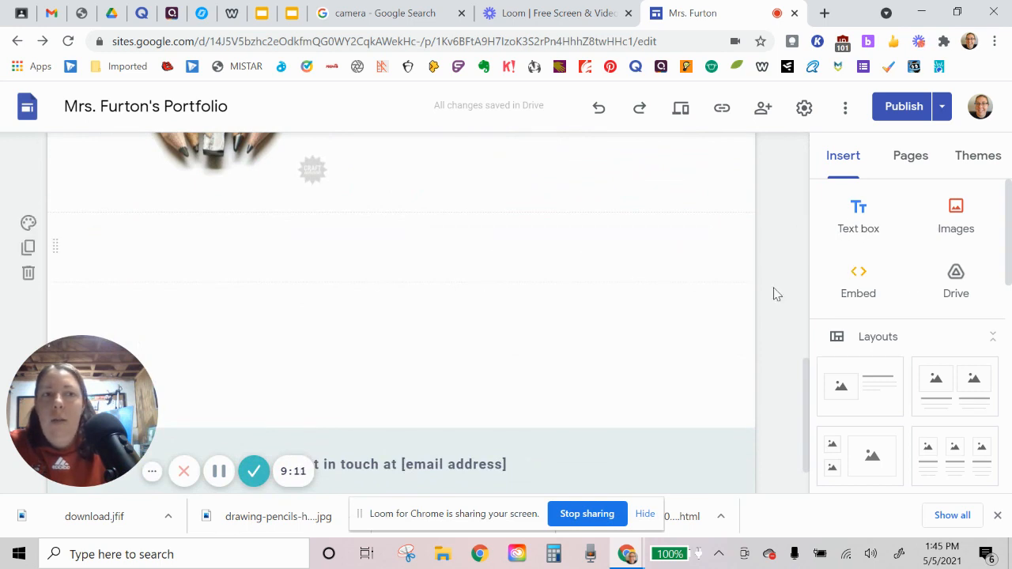
click(862, 222)
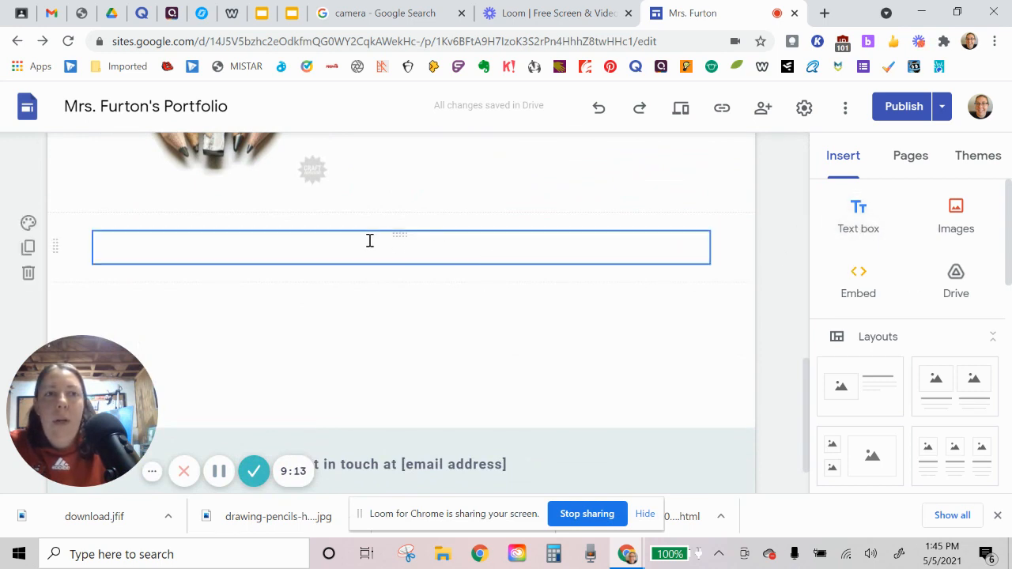
click(306, 246)
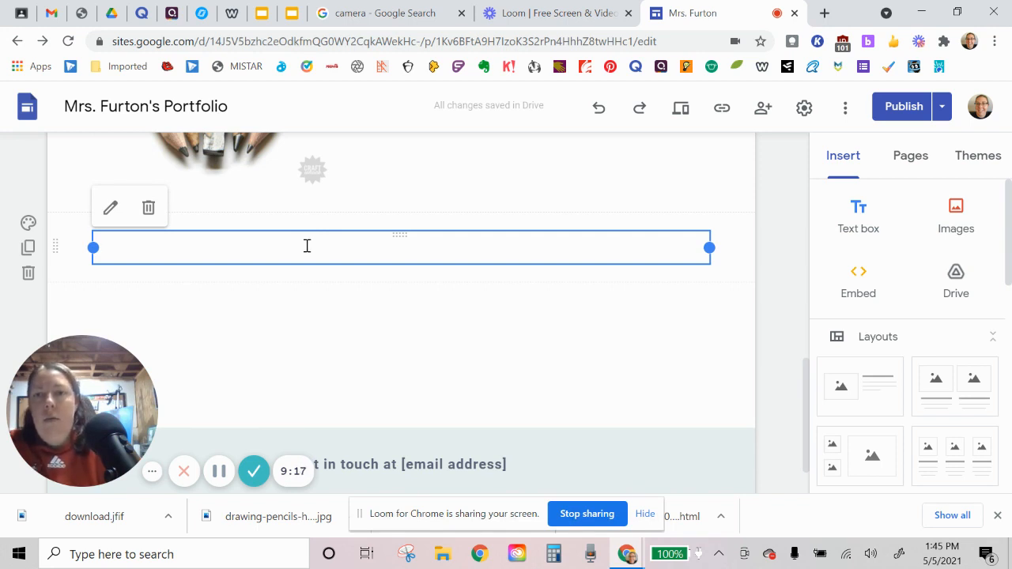
click(306, 245)
text(New P)
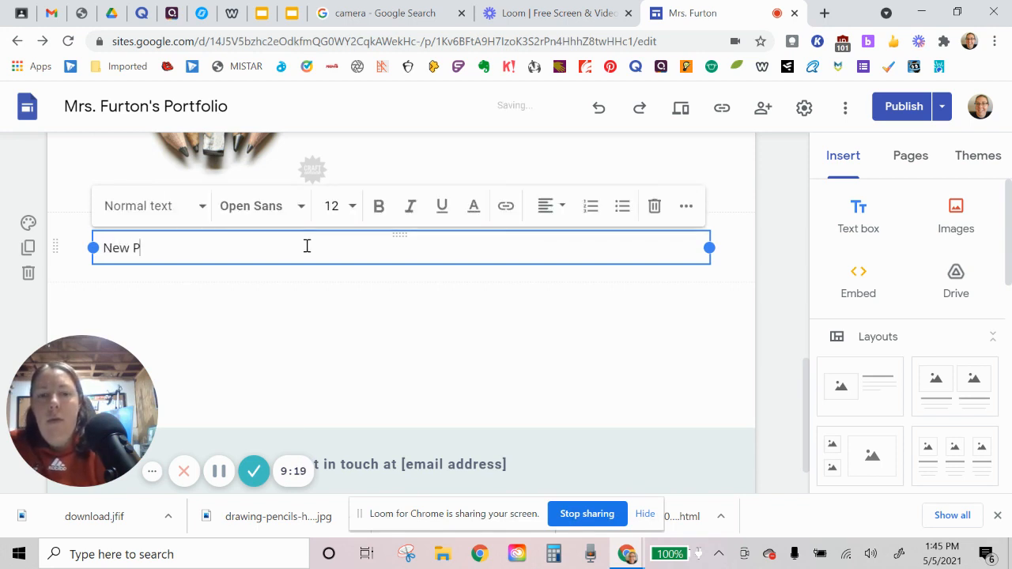
text(roject)
Step: Apply the Title style to the "New Project" text and set its font to Amatic SC
click(194, 216)
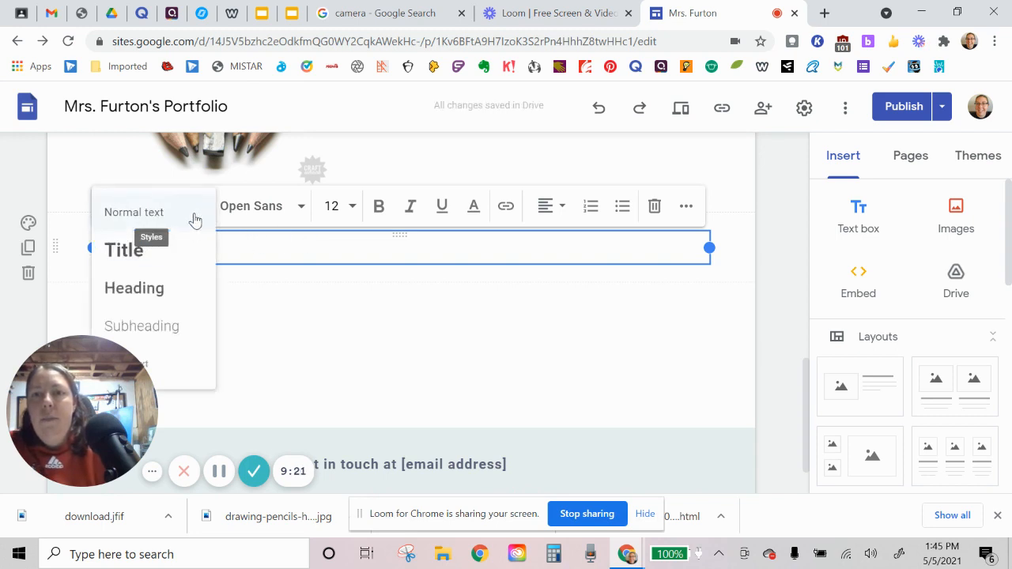
click(189, 251)
click(284, 205)
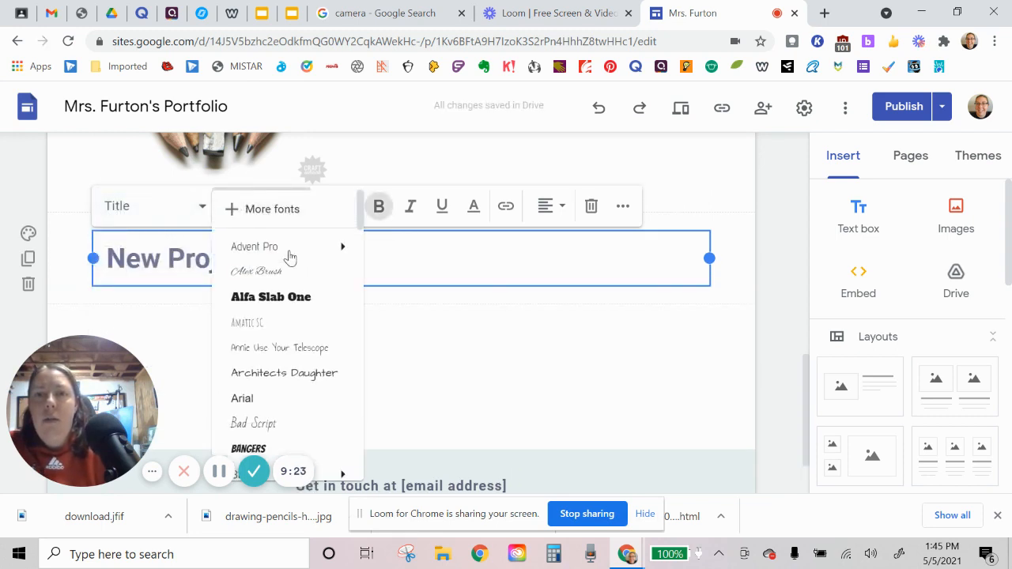
click(355, 316)
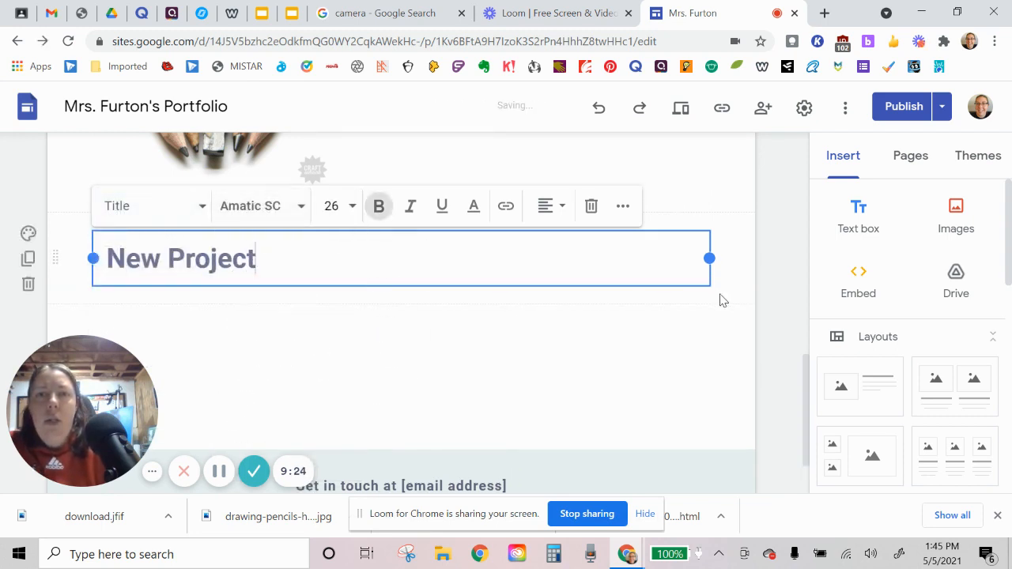
triple_click(166, 252)
click(266, 207)
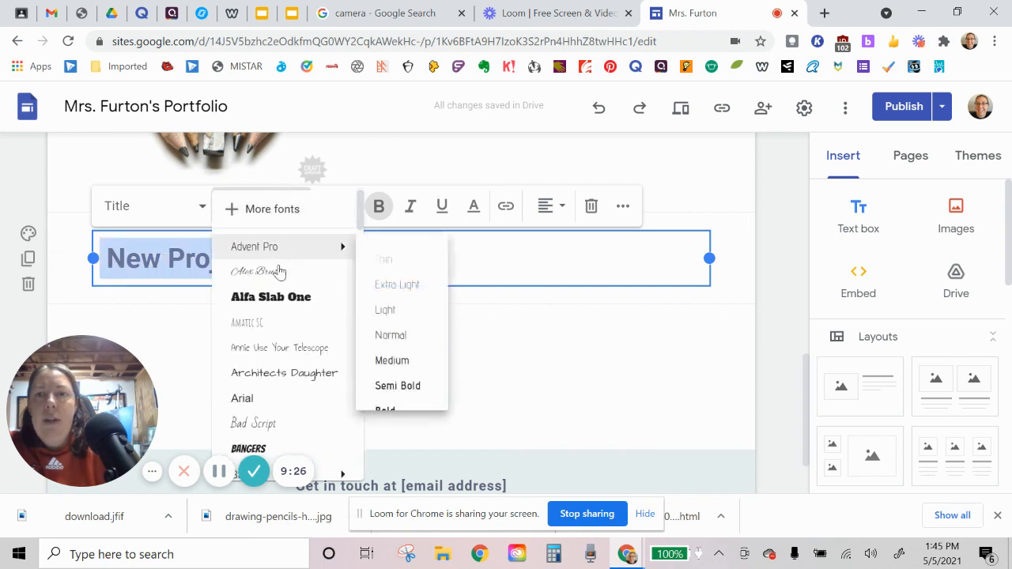
click(282, 329)
Step: Insert a layout with one picture placeholder and text beside it below the "New Project" title
click(780, 328)
drag(836, 378, 416, 362)
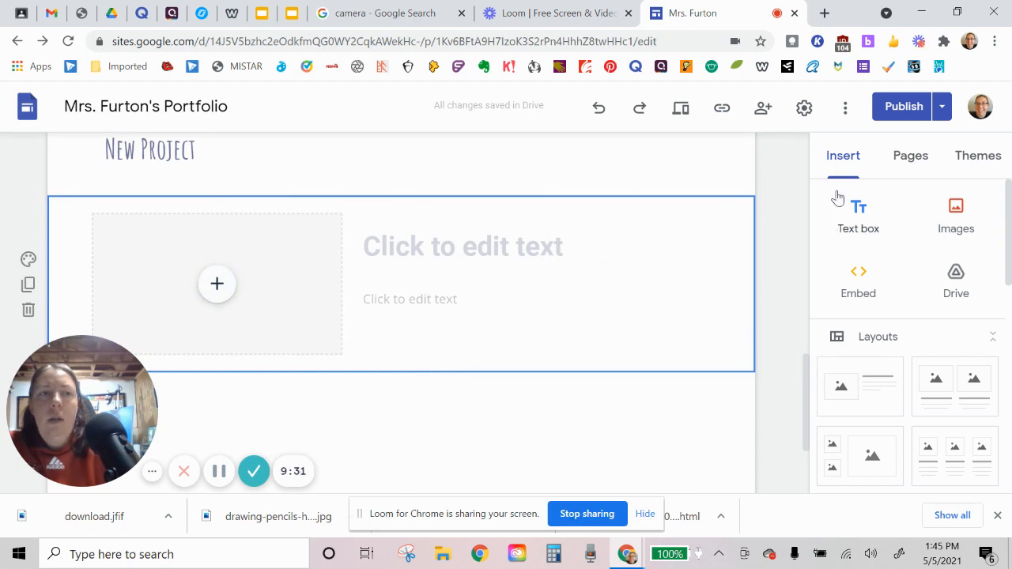
Step: Publish the updated Projects page changes, and copy the published site link again
click(906, 107)
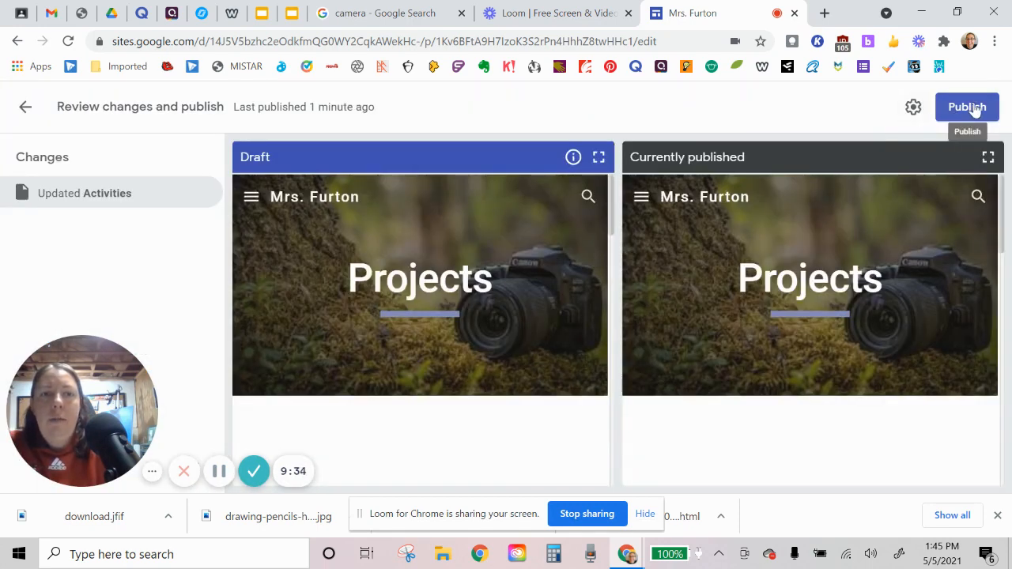
click(973, 109)
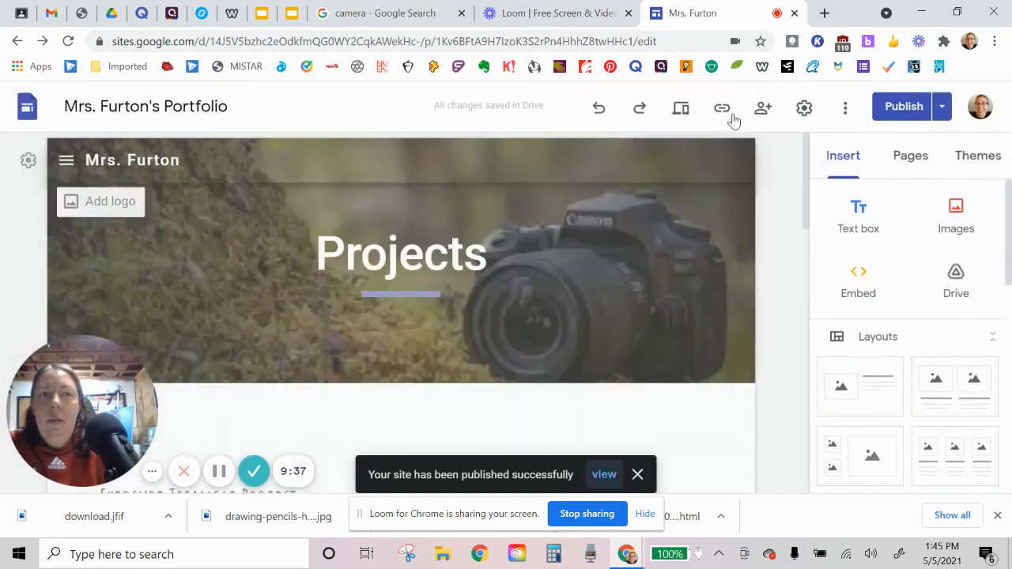
click(722, 107)
click(685, 297)
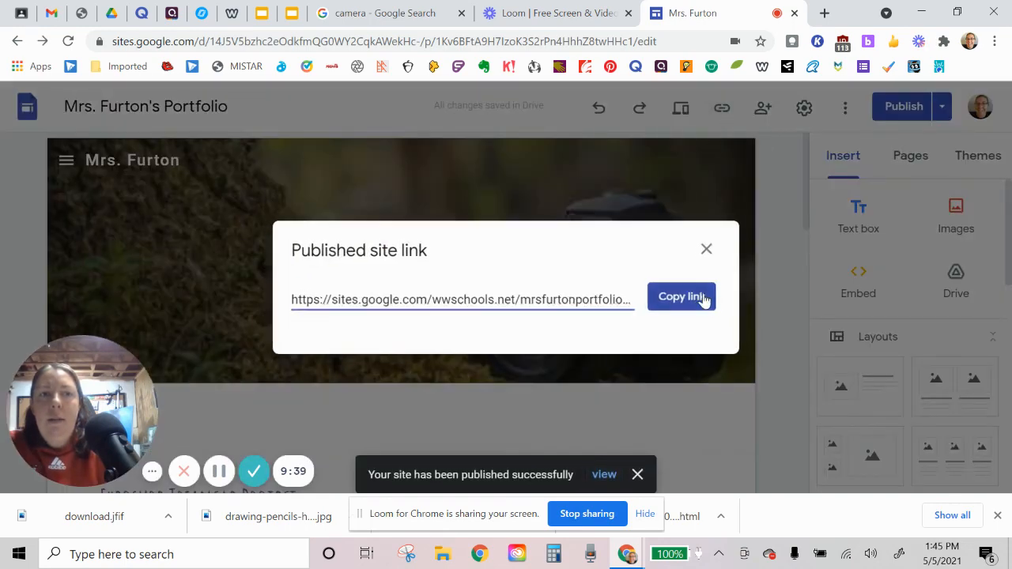